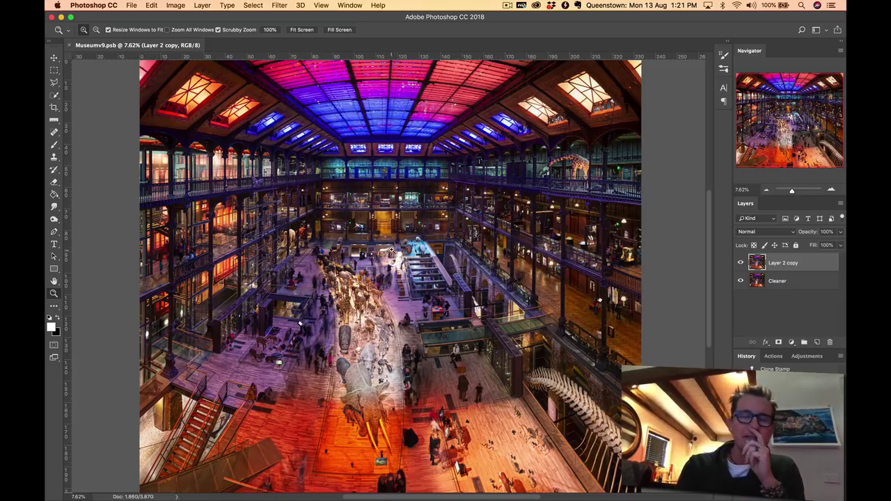
Zoom in on the antelopes, giraffe and wildebeest in the museum panorama, then back out to the whole hall.
{"action": "left_click_drag", "start_coordinate": [392, 249], "coordinate": [515, 264]}
{"action": "scroll", "coordinate": [430, 297], "scroll_direction": "down", "scroll_amount": 3}
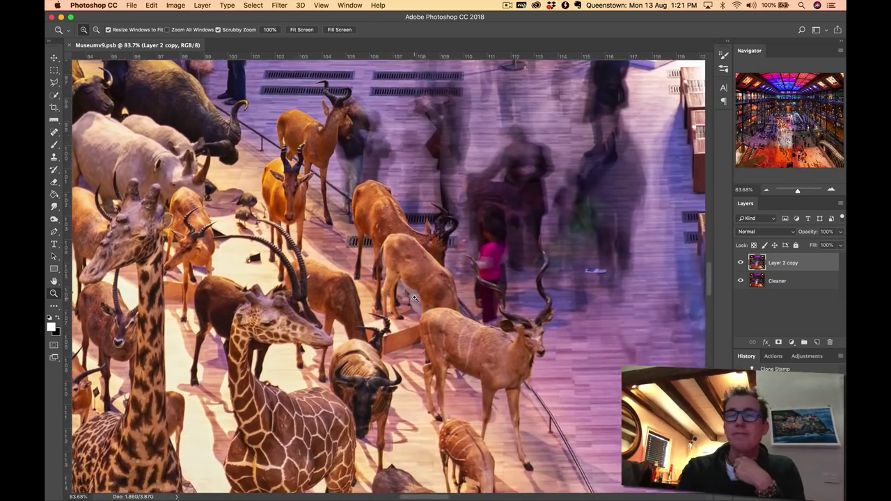
{"action": "left_click_drag", "start_coordinate": [430, 297], "coordinate": [439, 297]}
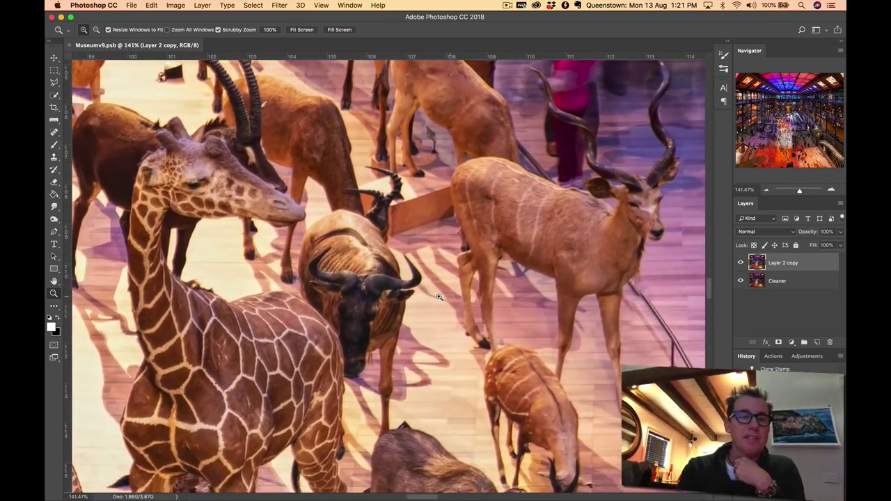
{"action": "left_click_drag", "start_coordinate": [381, 304], "coordinate": [397, 288]}
{"action": "scroll", "coordinate": [404, 295], "scroll_direction": "down", "scroll_amount": 5}
{"action": "scroll", "coordinate": [404, 295], "scroll_direction": "left", "scroll_amount": 3}
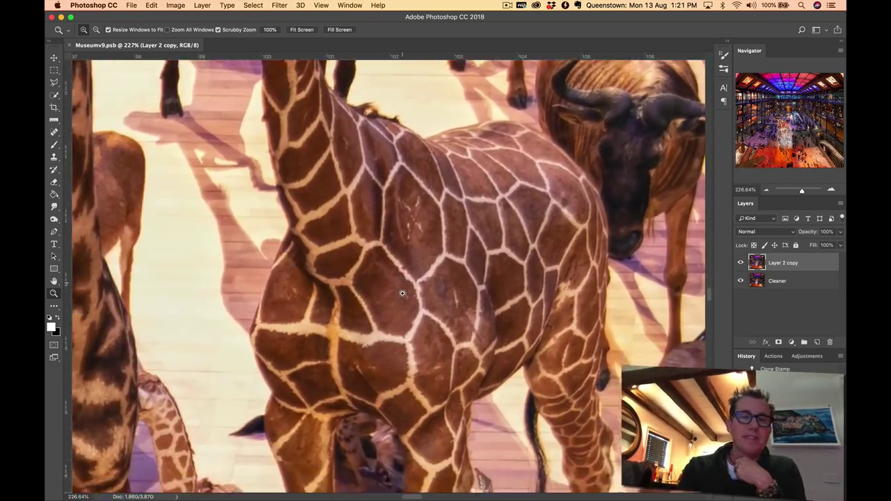
{"action": "scroll", "coordinate": [402, 294], "scroll_direction": "up", "scroll_amount": 6}
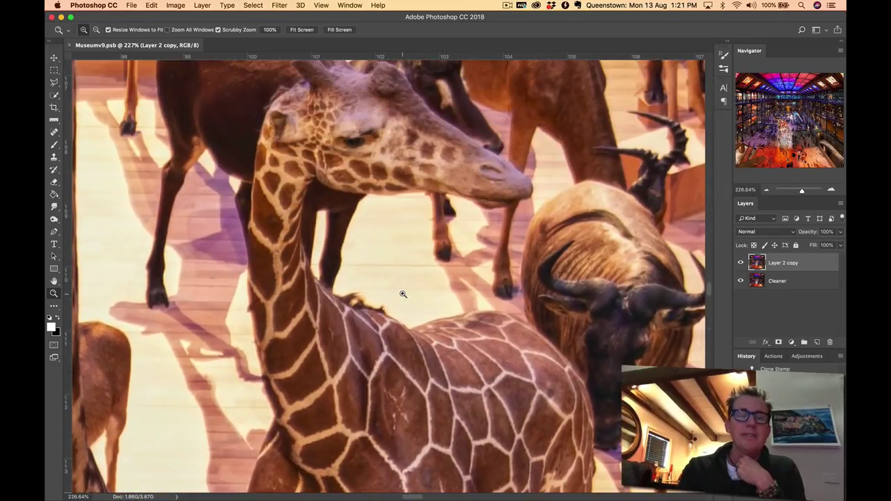
{"action": "scroll", "coordinate": [472, 266], "scroll_direction": "down", "scroll_amount": 3}
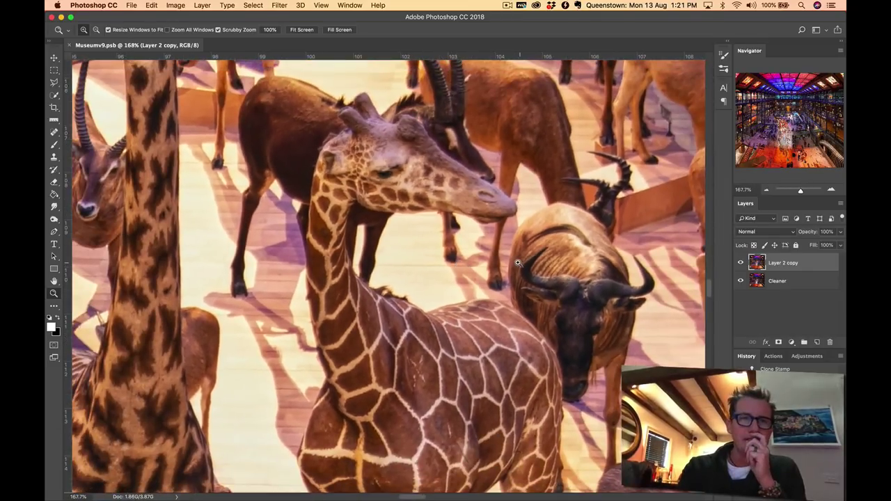
{"action": "scroll", "coordinate": [518, 262], "scroll_direction": "up", "scroll_amount": 2}
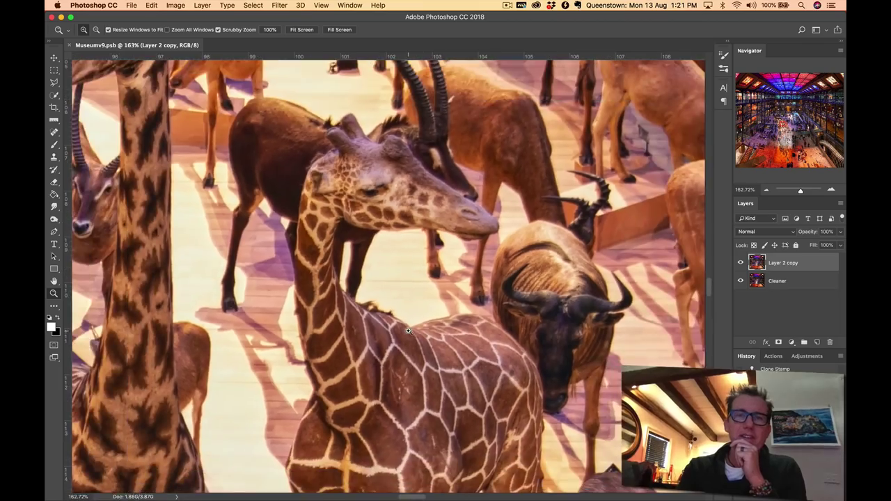
{"action": "left_click_drag", "start_coordinate": [408, 330], "coordinate": [333, 318]}
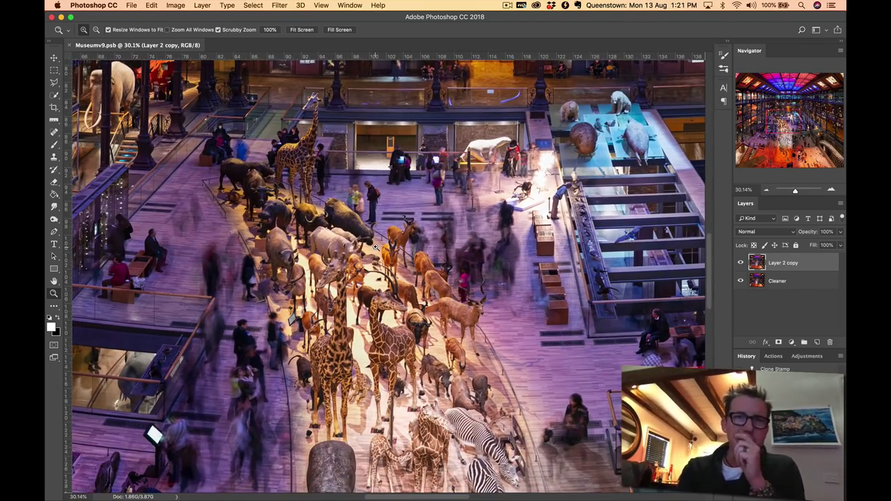
{"action": "scroll", "coordinate": [376, 246], "scroll_direction": "up", "scroll_amount": 10}
{"action": "scroll", "coordinate": [376, 247], "scroll_direction": "right", "scroll_amount": 4}
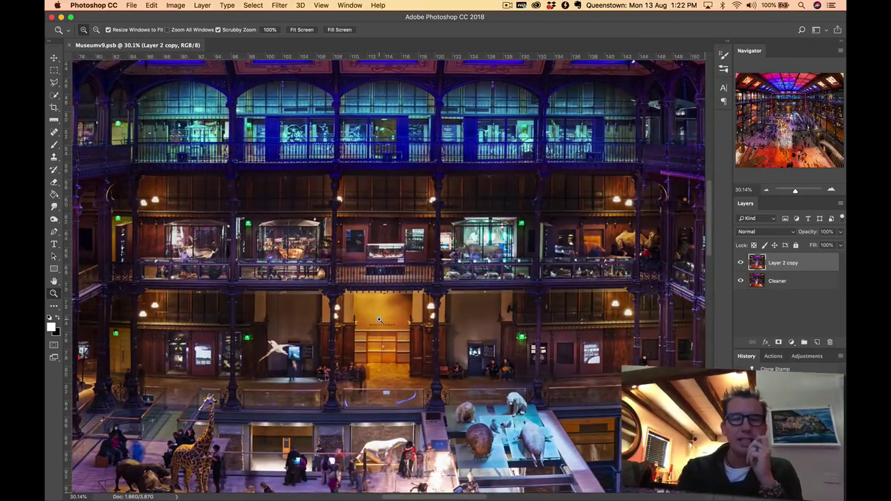
Bring Chrome forward and close the ended Messenger video call window.
{"action": "mouse_move", "coordinate": [292, 484]}
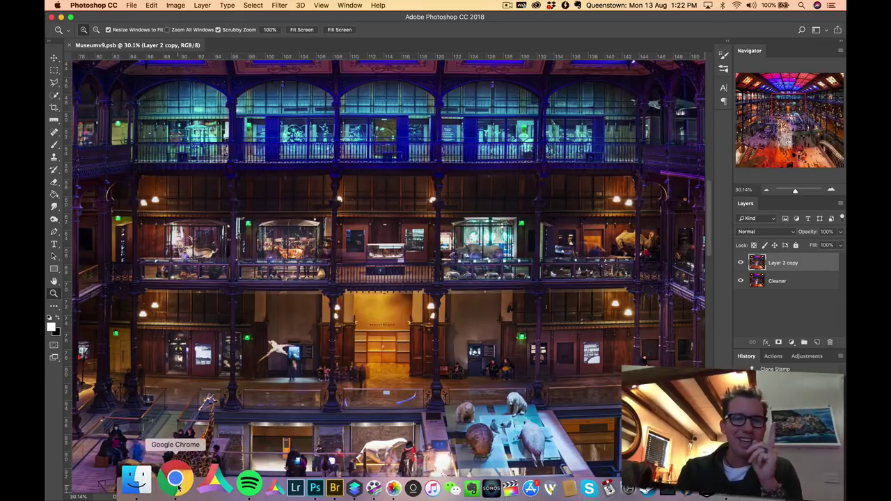
{"action": "left_click", "coordinate": [176, 480]}
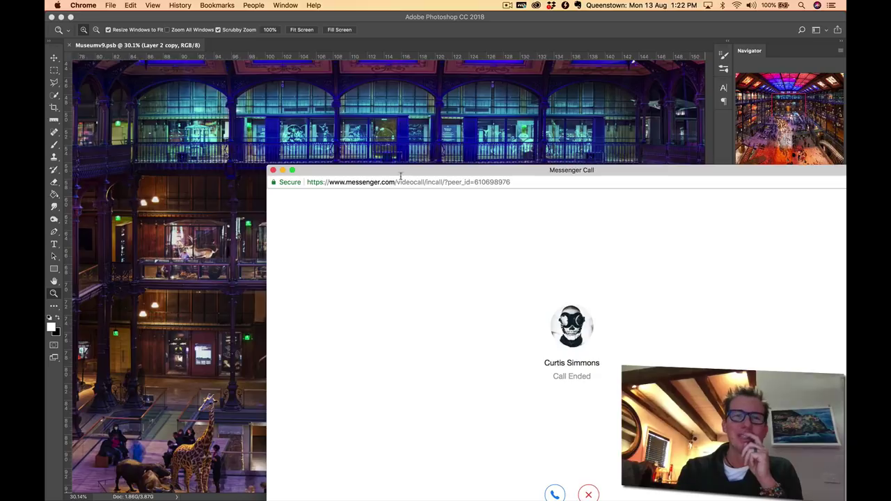
{"action": "left_click", "coordinate": [273, 170]}
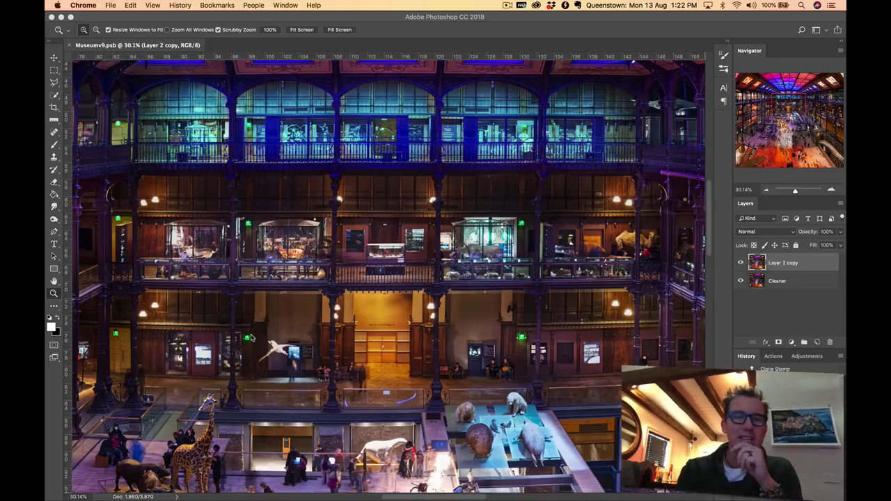
{"action": "left_click", "coordinate": [176, 482]}
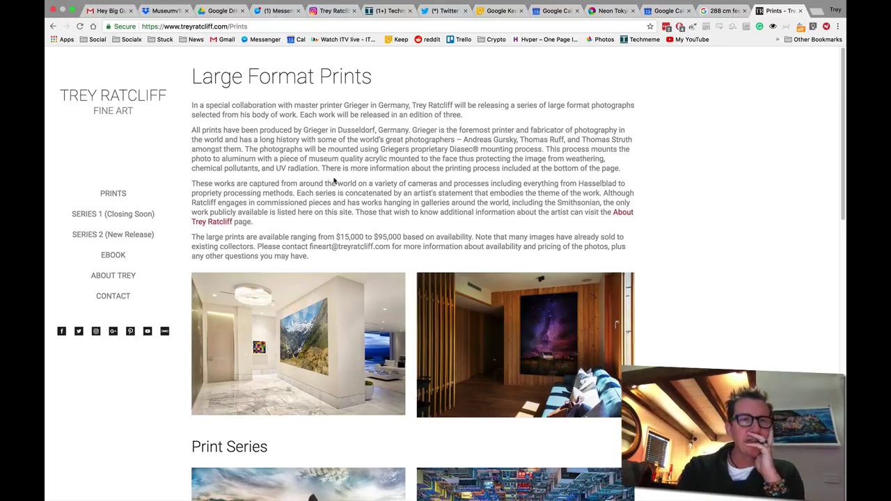
Open the Series 1 - Classics gallery and the museum hall photo's detail page.
{"action": "scroll", "coordinate": [270, 185], "scroll_direction": "down", "scroll_amount": 1}
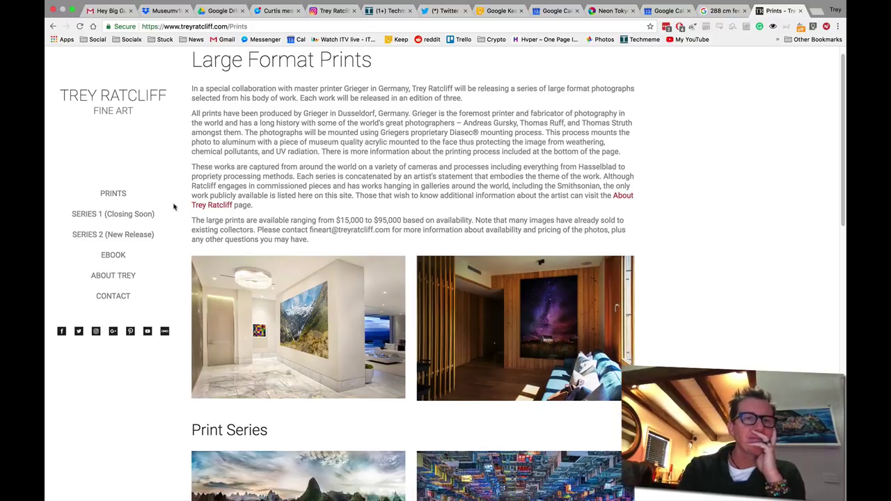
{"action": "left_click", "coordinate": [145, 216]}
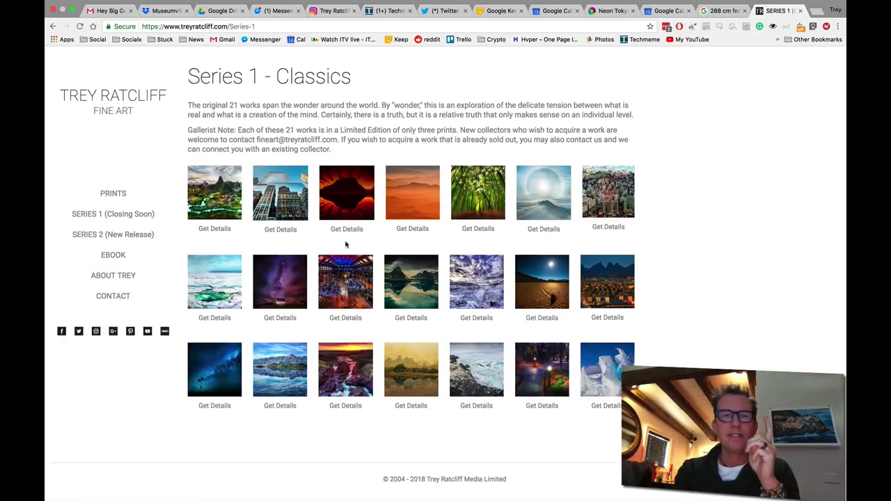
{"action": "mouse_move", "coordinate": [348, 301]}
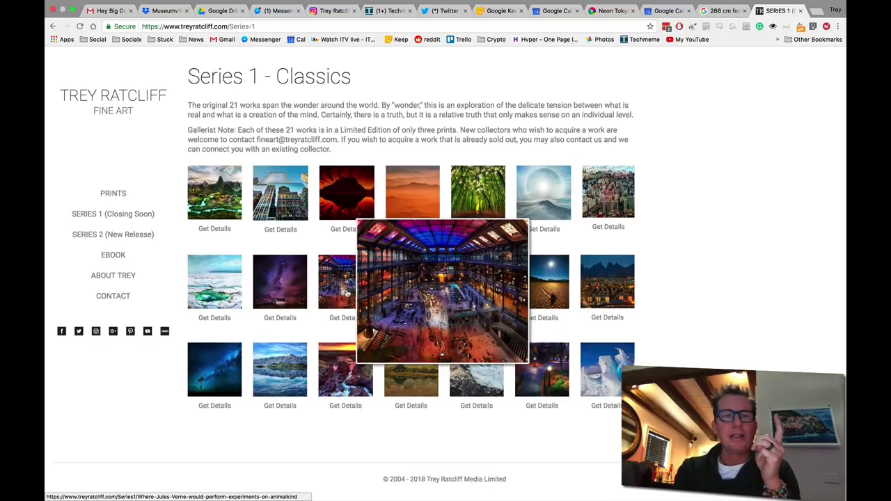
{"action": "left_click", "coordinate": [348, 293]}
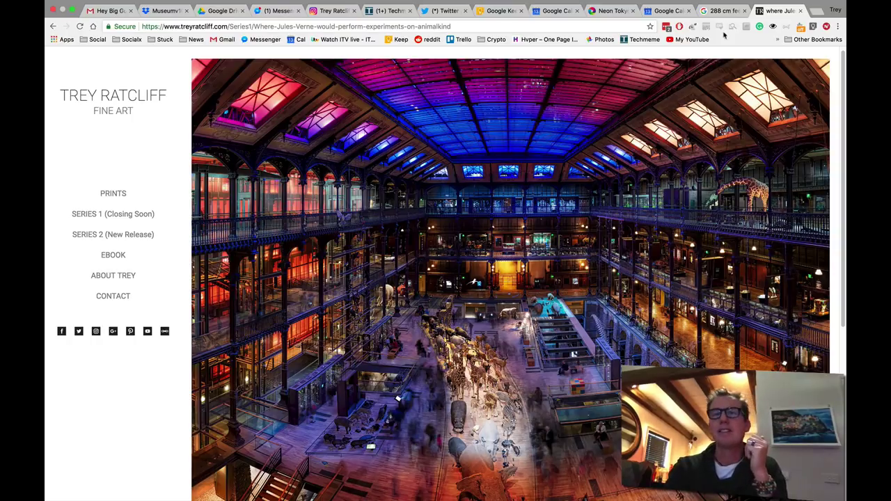
Show Google's converter with 288 centimetres equal to 9.44882 feet and select the result.
{"action": "left_click", "coordinate": [716, 11]}
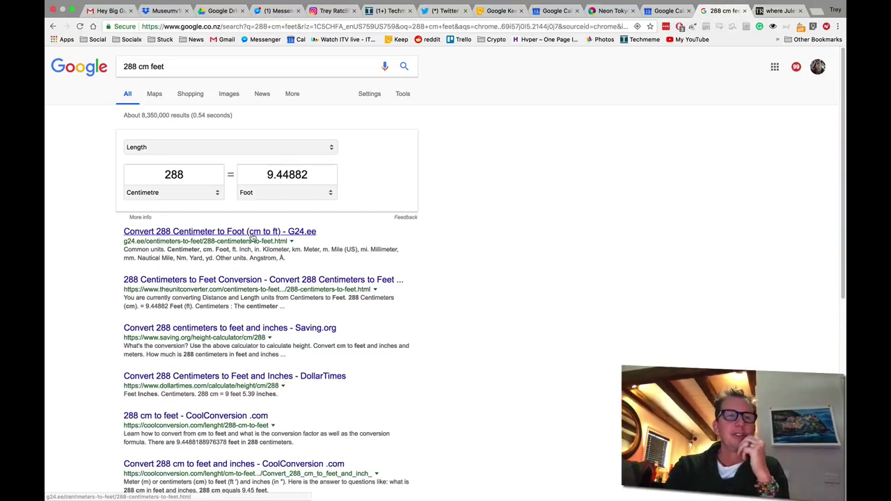
{"action": "left_click", "coordinate": [173, 175]}
{"action": "double_click", "coordinate": [174, 174]}
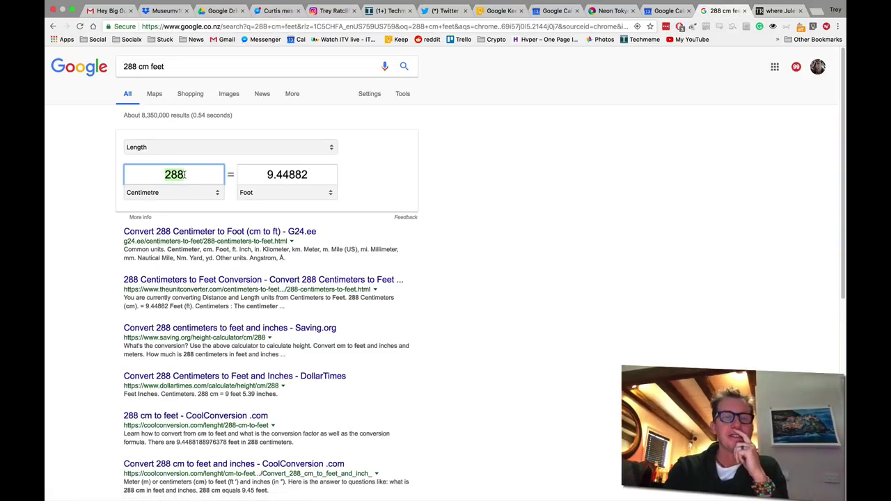
{"action": "left_click_drag", "start_coordinate": [266, 175], "coordinate": [310, 176]}
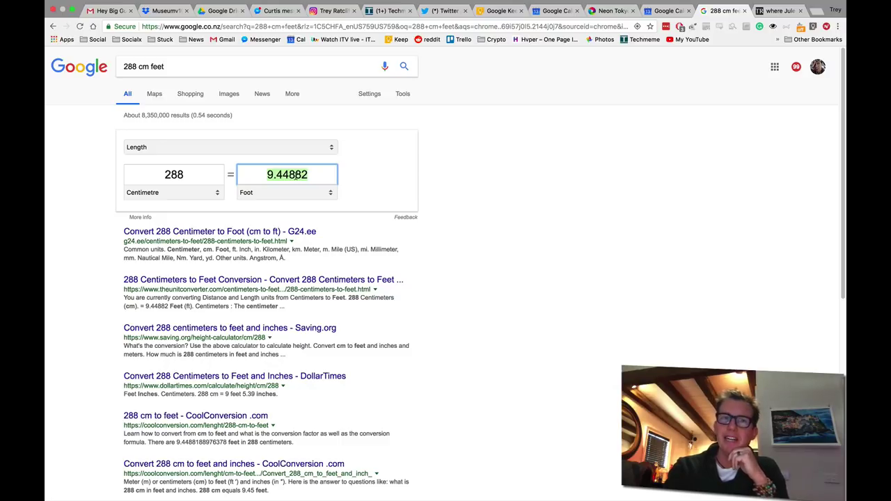
{"action": "mouse_move", "coordinate": [303, 489]}
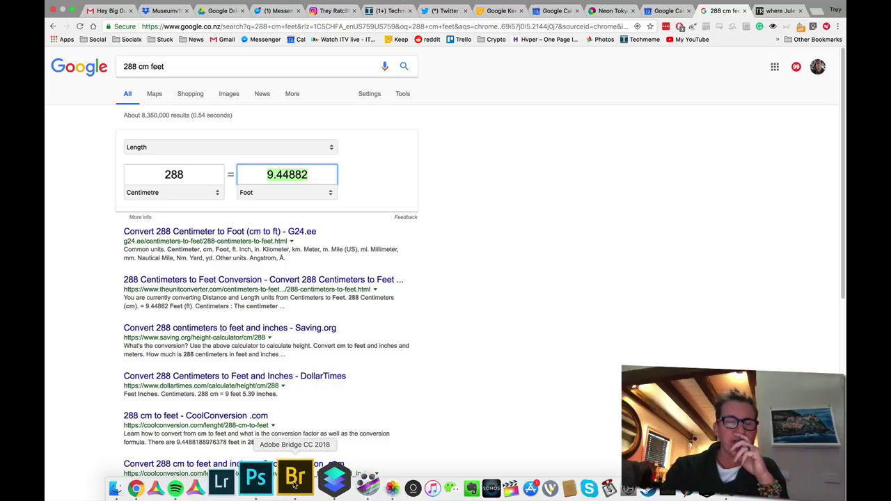
In Bridge, open Photoshop me YO! › NewMuseum and scroll through its four-star .nef museum shots.
{"action": "left_click", "coordinate": [295, 486]}
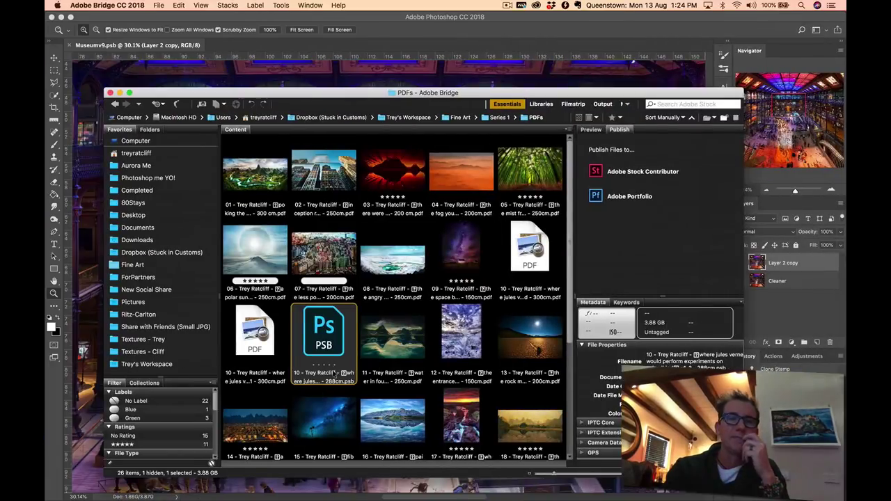
{"action": "left_click", "coordinate": [162, 179]}
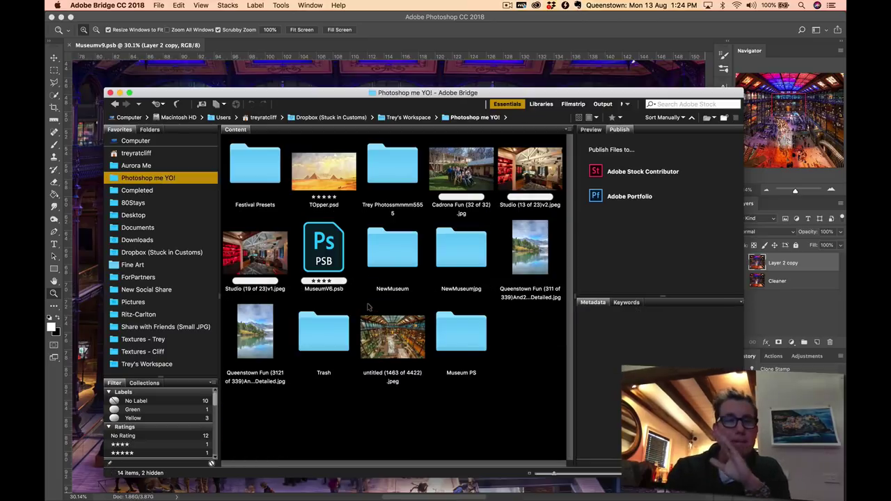
{"action": "left_click", "coordinate": [397, 250]}
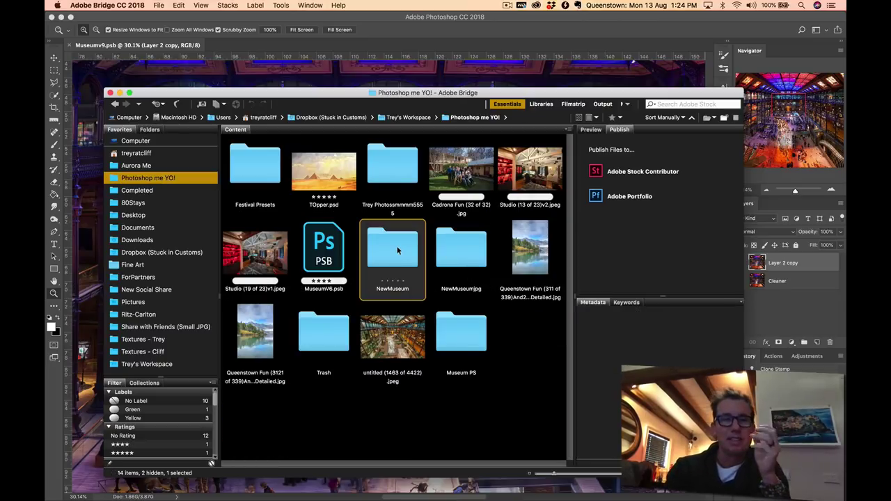
{"action": "double_click", "coordinate": [398, 251]}
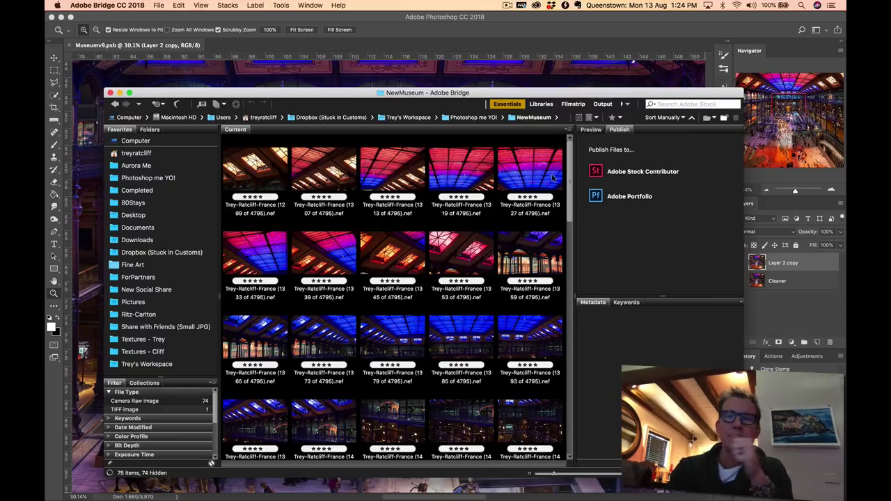
{"action": "left_click_drag", "start_coordinate": [570, 150], "coordinate": [570, 167]}
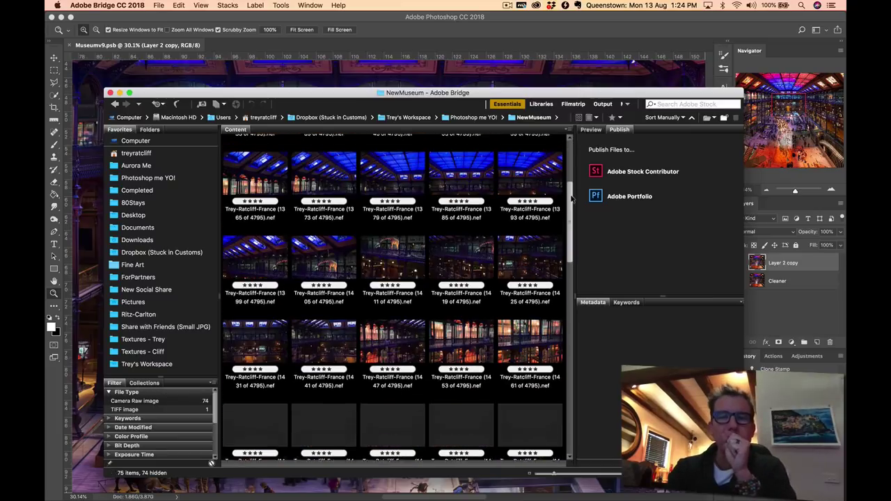
{"action": "left_click_drag", "start_coordinate": [572, 199], "coordinate": [577, 313]}
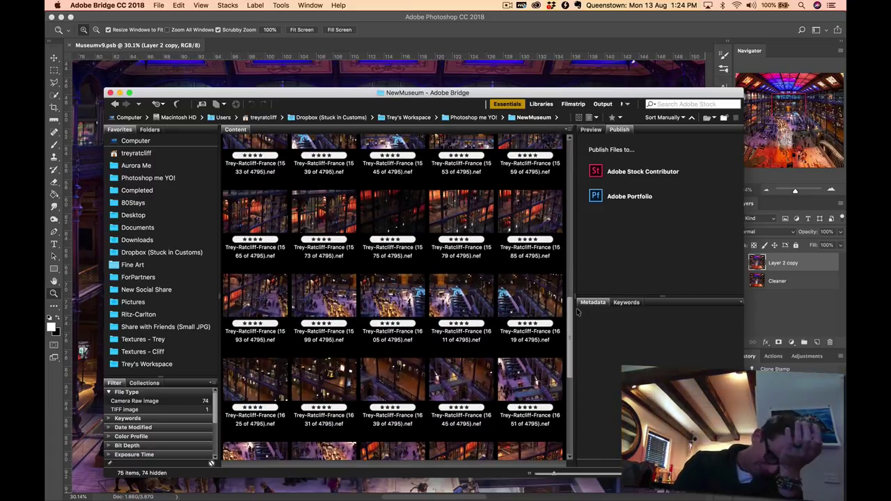
{"action": "left_click", "coordinate": [461, 298]}
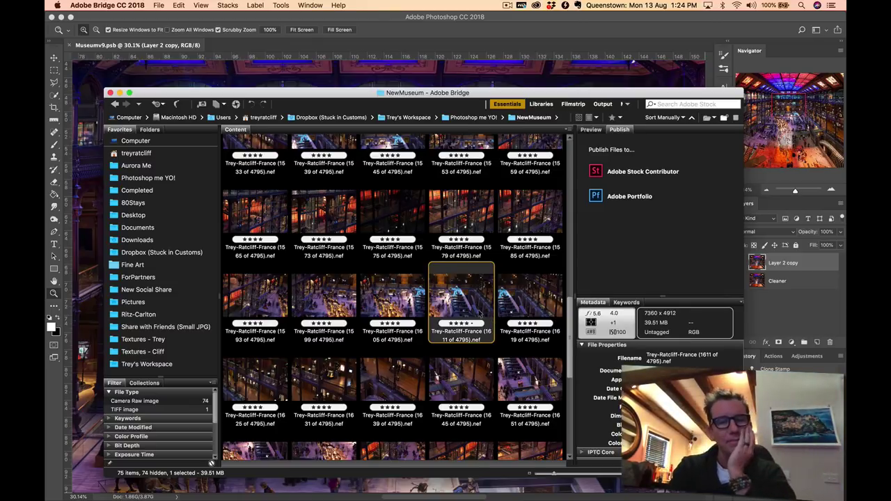
{"action": "scroll", "coordinate": [470, 352], "scroll_direction": "up", "scroll_amount": 2}
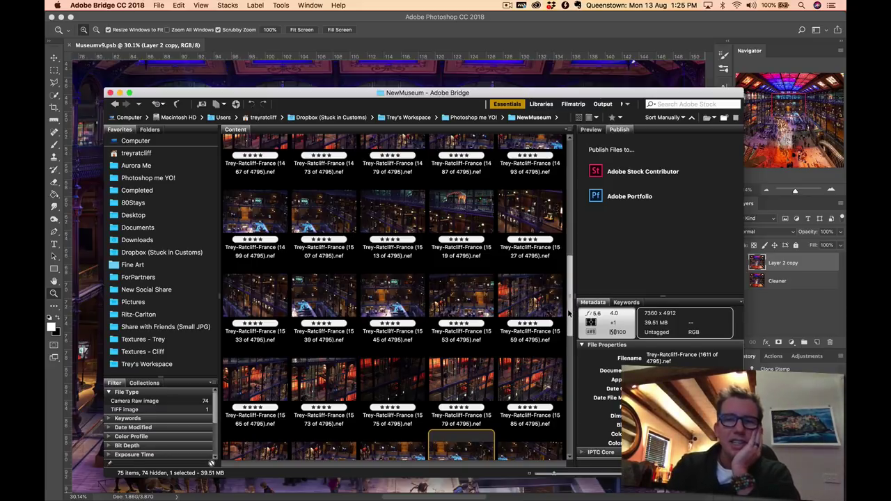
{"action": "left_click_drag", "start_coordinate": [569, 313], "coordinate": [569, 280]}
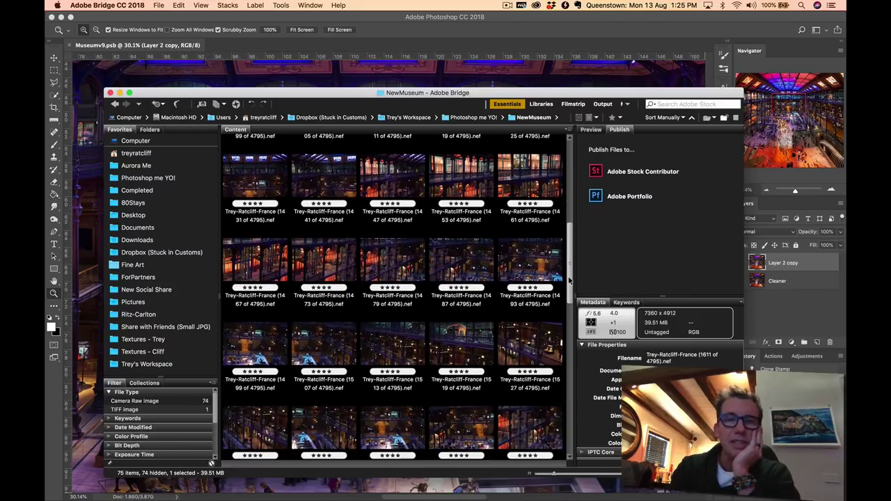
{"action": "left_click", "coordinate": [393, 274]}
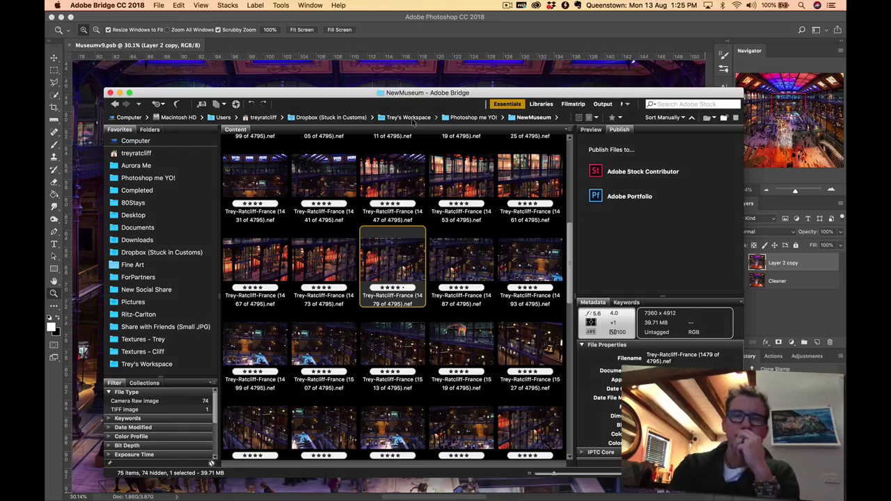
{"action": "scroll", "coordinate": [445, 310], "scroll_direction": "down", "scroll_amount": 3}
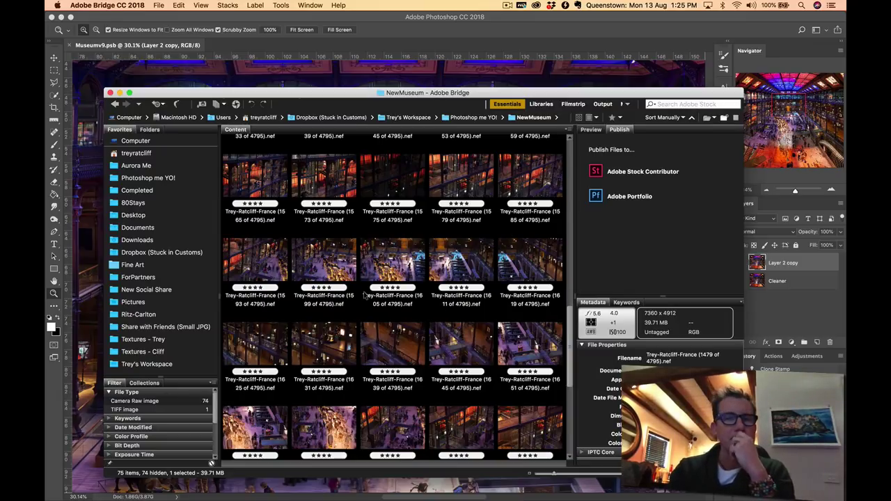
{"action": "scroll", "coordinate": [364, 296], "scroll_direction": "down", "scroll_amount": 5}
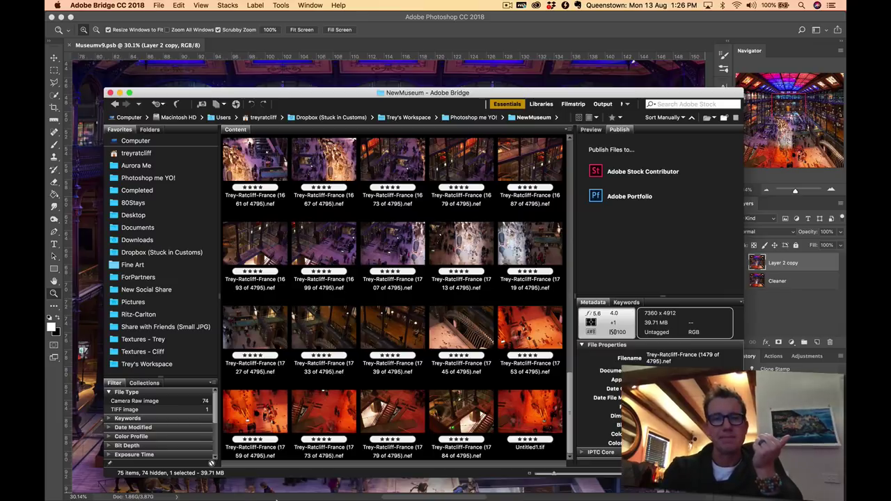
{"action": "mouse_move", "coordinate": [277, 495]}
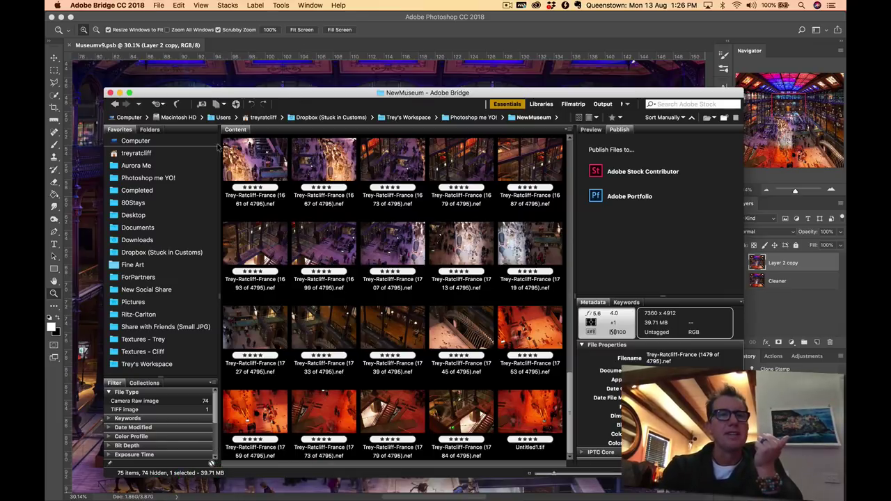
Open Aurora Me › Museum in Bridge, showing Museum v8.jpg and Part1–Part4.jpg.
{"action": "left_click", "coordinate": [153, 167]}
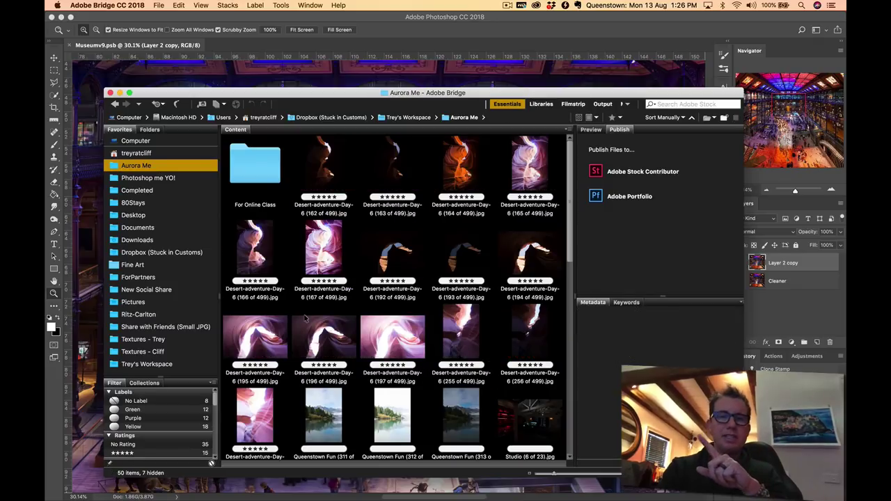
{"action": "scroll", "coordinate": [305, 316], "scroll_direction": "down", "scroll_amount": 3}
{"action": "scroll", "coordinate": [394, 296], "scroll_direction": "down", "scroll_amount": 5}
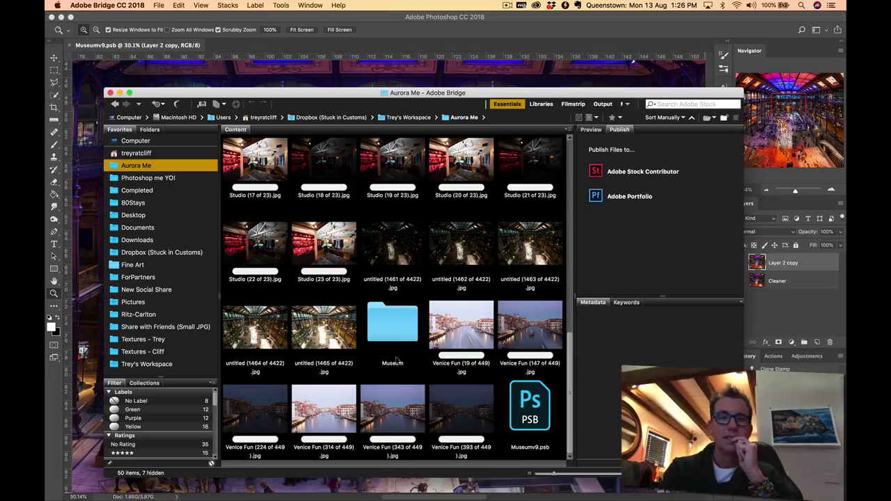
{"action": "double_click", "coordinate": [398, 327]}
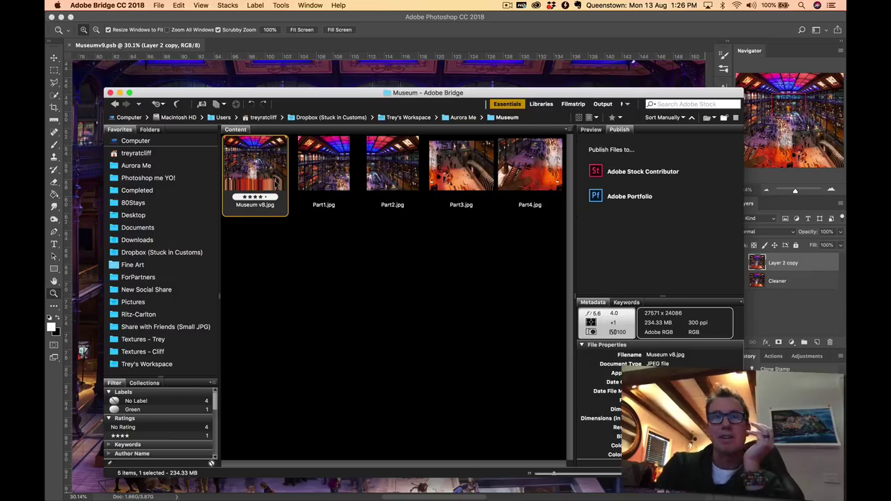
Select Part1.jpg and step through full-screen previews of the Part images to Part4.jpg.
{"action": "left_click", "coordinate": [310, 165]}
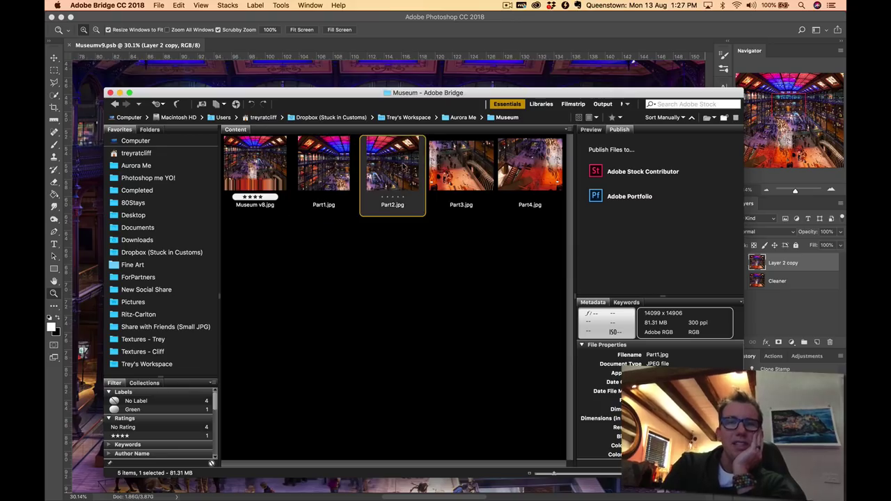
{"action": "key", "text": "space"}
{"action": "key", "text": "space"}
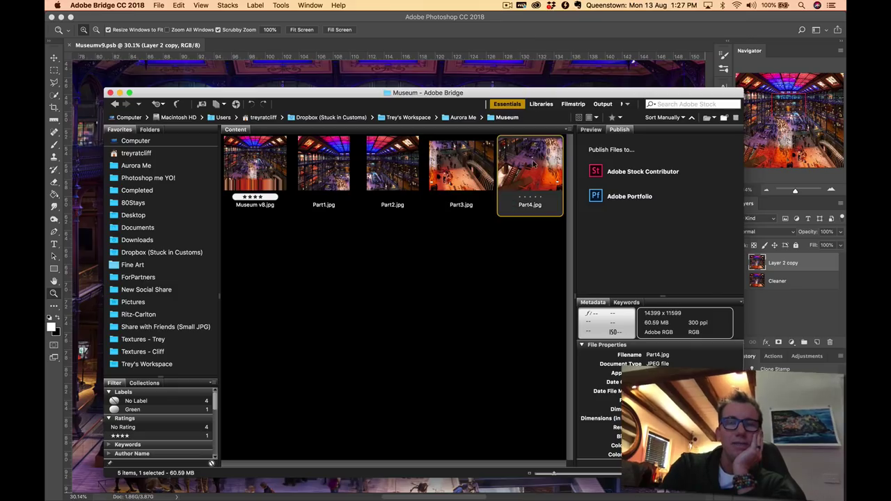
{"action": "key", "text": "space"}
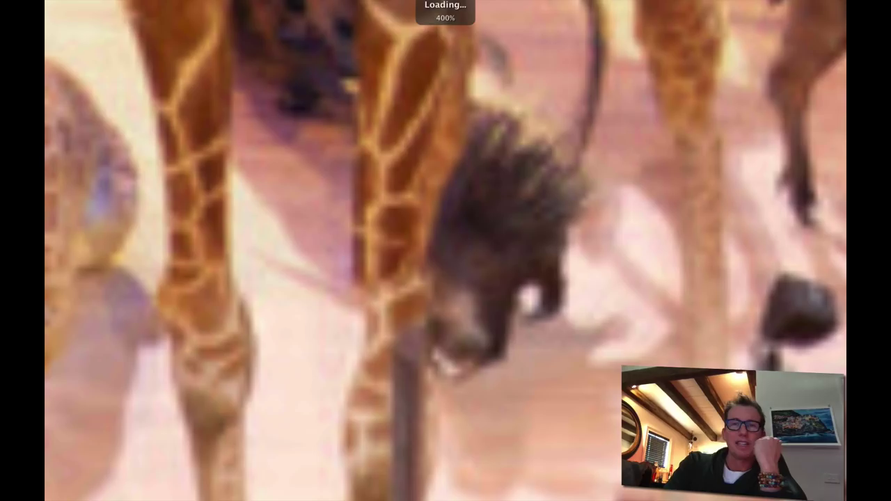
Zoom out of the Part4.jpg preview, close it, and return to Museumv9.psb in Photoshop.
{"action": "key", "text": "super+minus"}
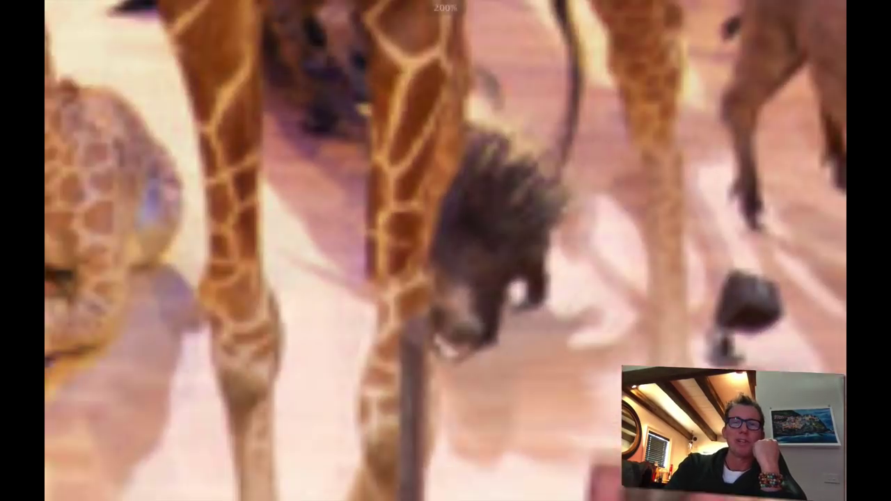
{"action": "key", "text": "super+minus"}
{"action": "key", "text": "super+minus"}
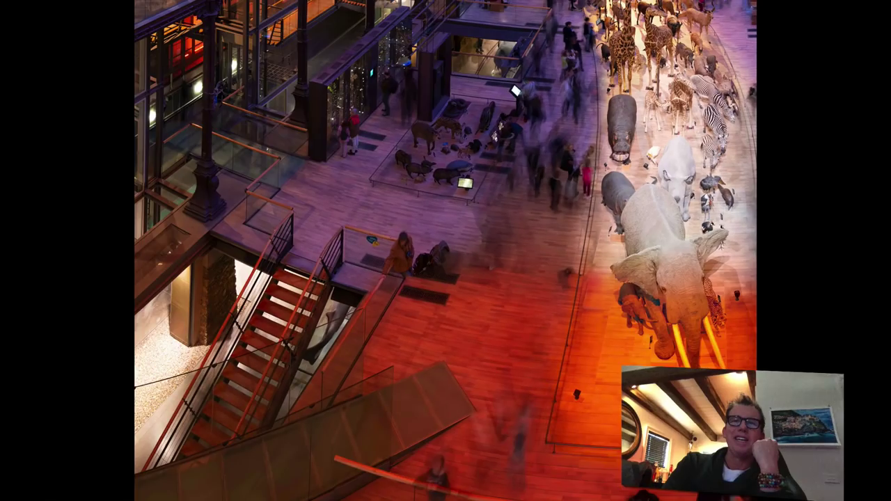
{"action": "key", "text": "space"}
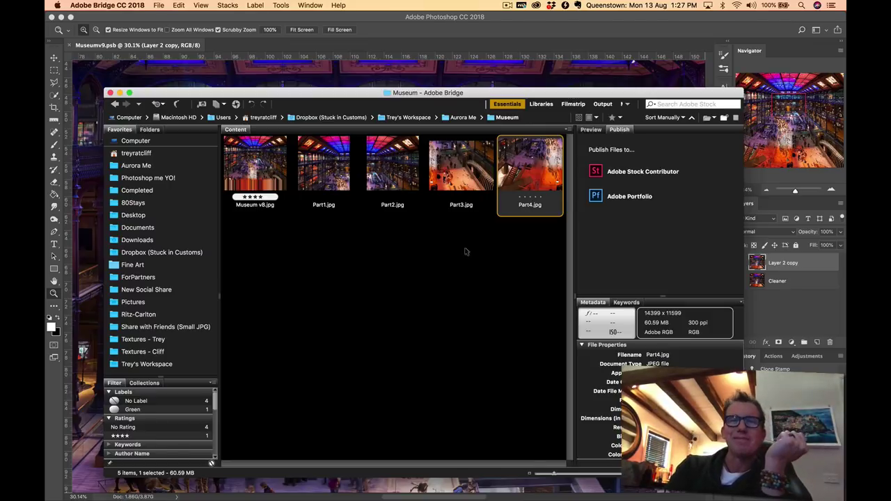
{"action": "left_click", "coordinate": [426, 68]}
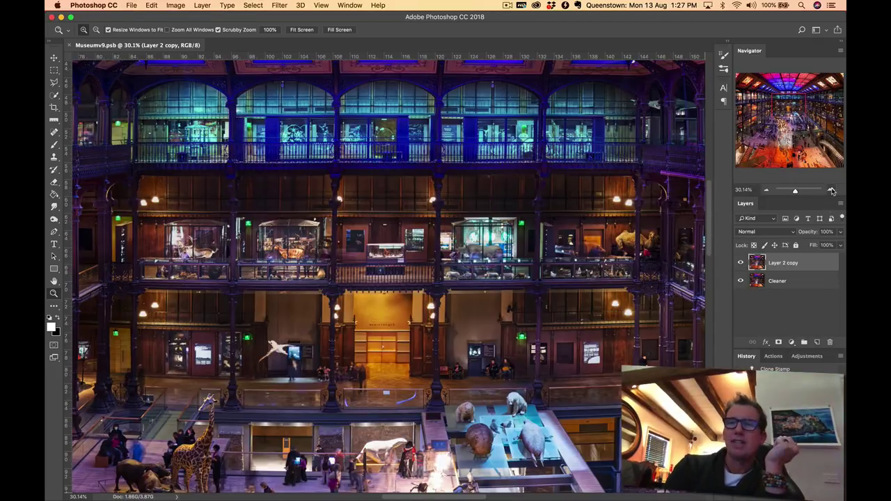
{"action": "left_click", "coordinate": [831, 190]}
{"action": "left_click", "coordinate": [831, 191]}
{"action": "left_click", "coordinate": [831, 190]}
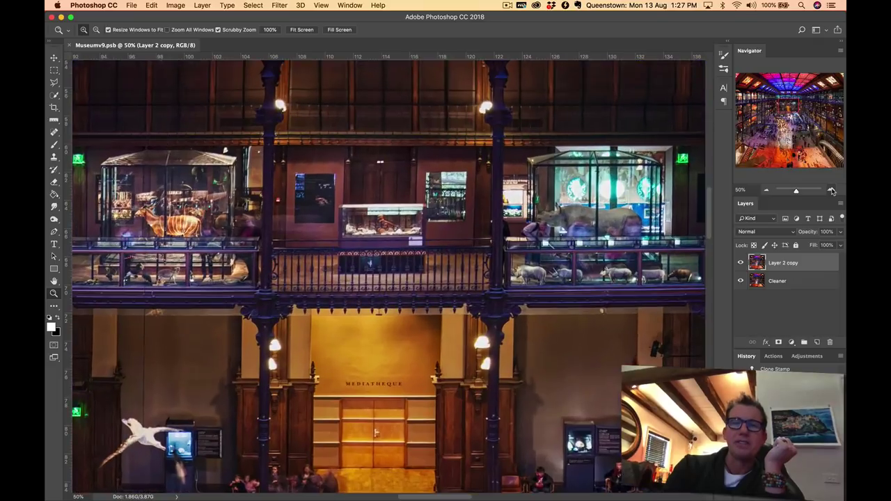
{"action": "scroll", "coordinate": [604, 268], "scroll_direction": "right", "scroll_amount": 3}
{"action": "left_click", "coordinate": [741, 263]}
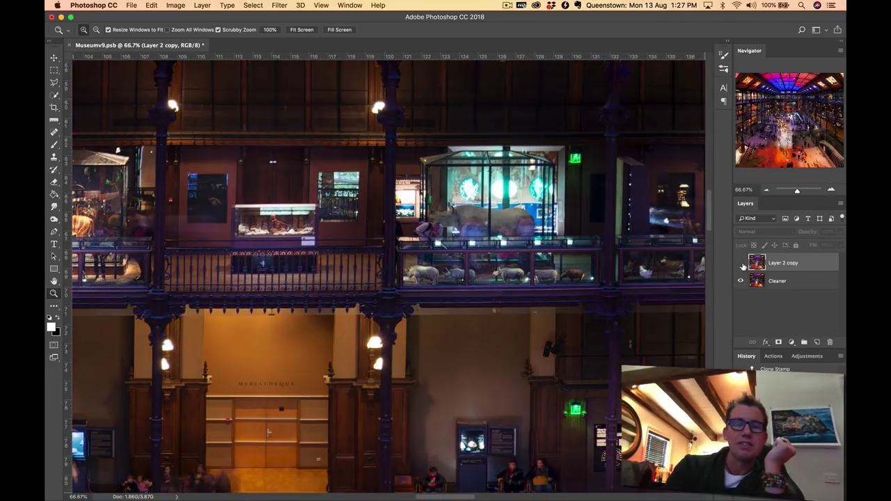
{"action": "left_click", "coordinate": [741, 263]}
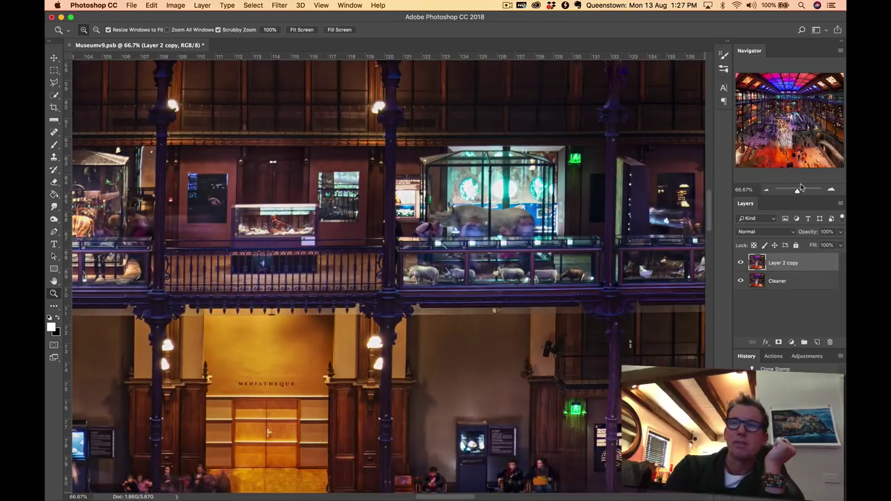
{"action": "mouse_move", "coordinate": [794, 113]}
{"action": "left_mouse_down"}
{"action": "mouse_move", "coordinate": [801, 103]}
{"action": "mouse_move", "coordinate": [789, 115]}
{"action": "mouse_move", "coordinate": [787, 99]}
{"action": "left_mouse_up"}
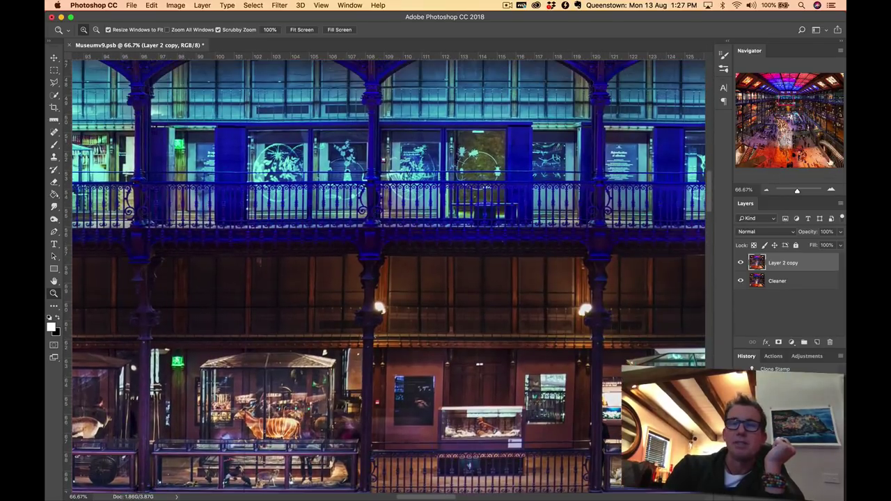
{"action": "left_click", "coordinate": [831, 191]}
{"action": "left_click", "coordinate": [831, 191]}
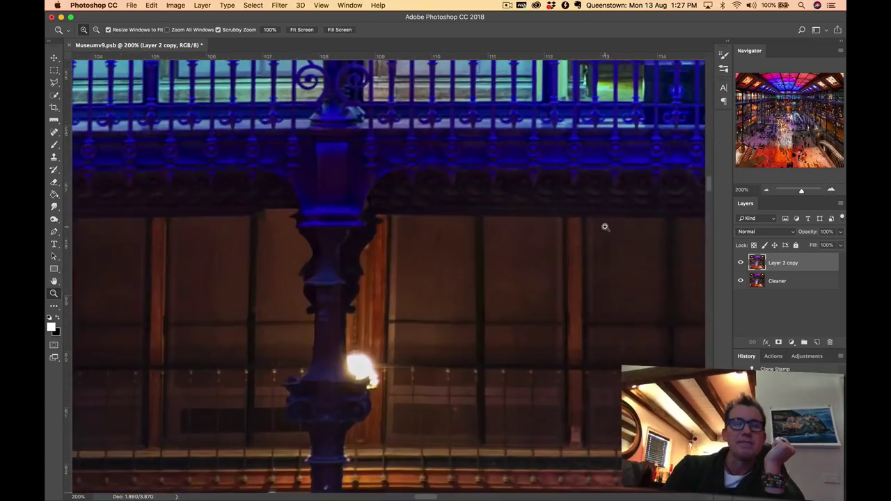
{"action": "scroll", "coordinate": [606, 226], "scroll_direction": "up", "scroll_amount": 5}
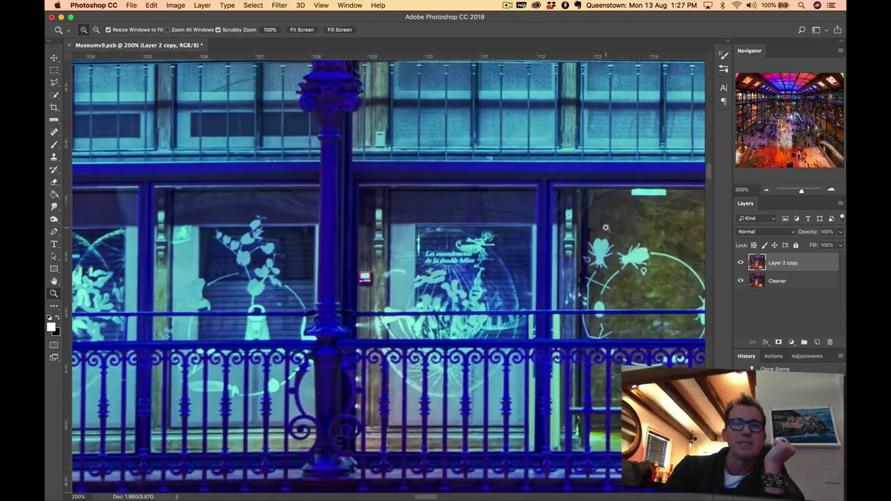
{"action": "left_click", "coordinate": [741, 264]}
{"action": "left_click", "coordinate": [741, 263]}
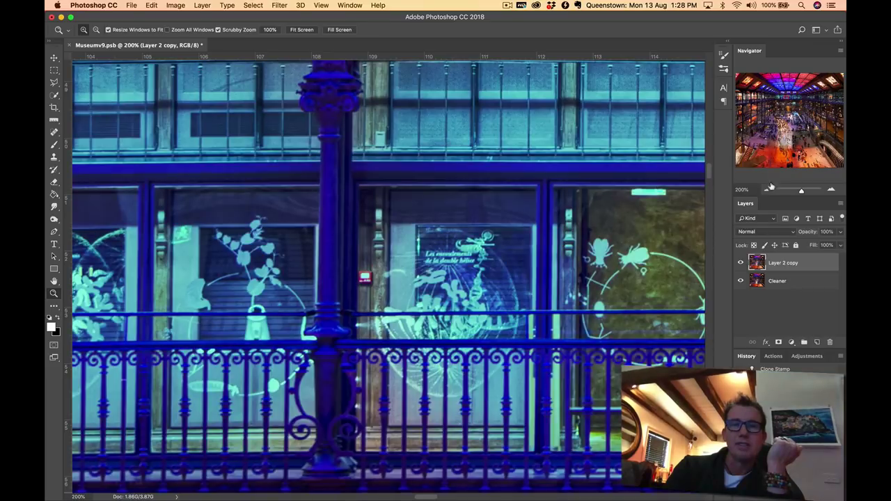
{"action": "left_click", "coordinate": [795, 115]}
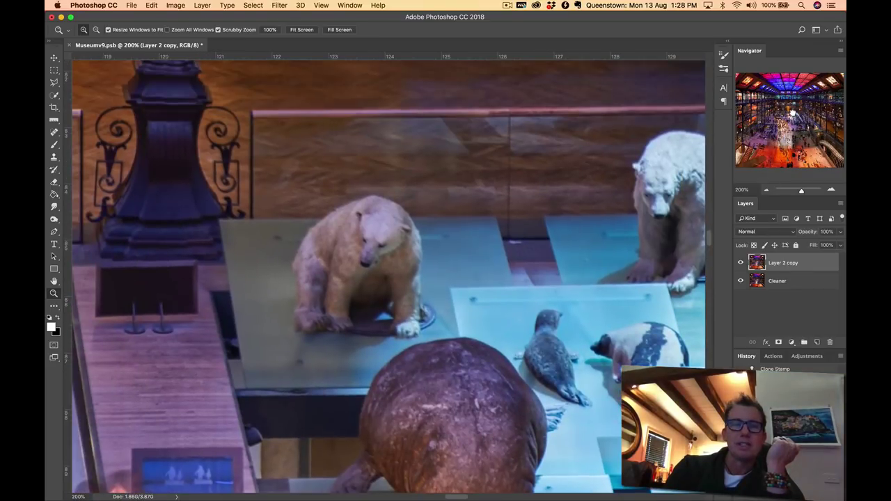
{"action": "left_click_drag", "start_coordinate": [792, 112], "coordinate": [836, 132]}
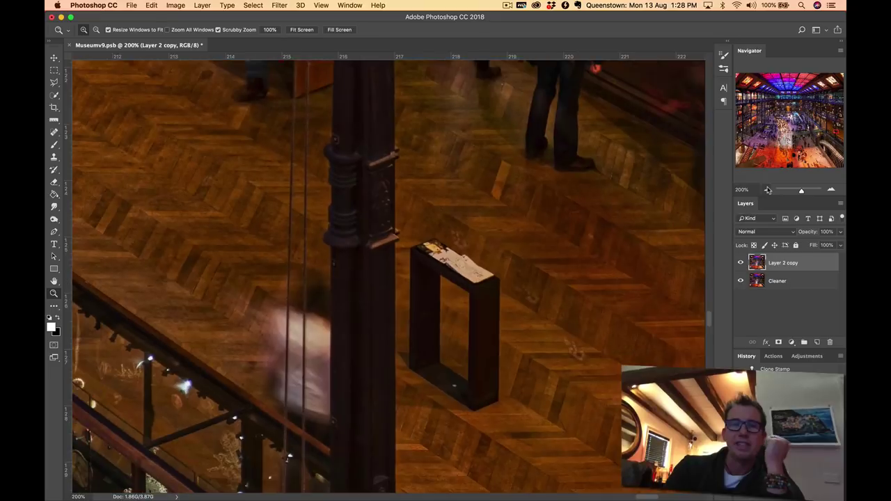
At 66.67% zoom, hide and reshow Layer 2 copy to compare it against Cleaner.
{"action": "left_click", "coordinate": [768, 190]}
{"action": "left_click", "coordinate": [768, 190]}
{"action": "scroll", "coordinate": [437, 271], "scroll_direction": "down", "scroll_amount": 5}
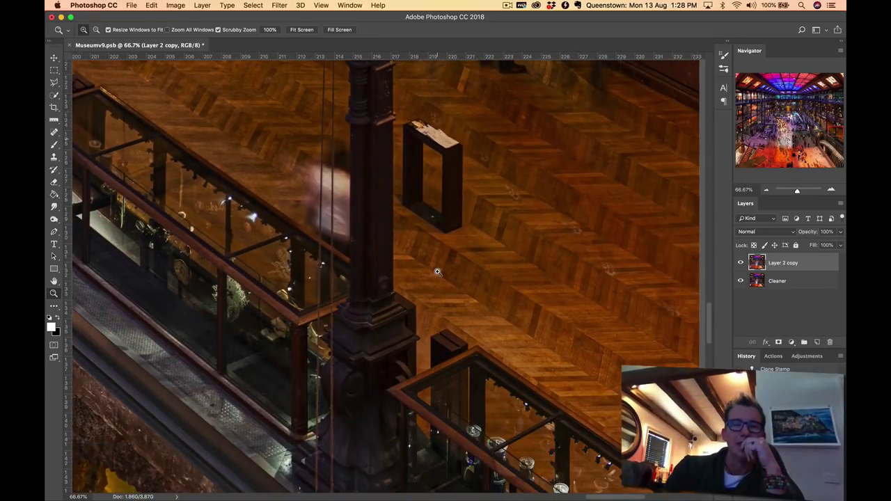
{"action": "scroll", "coordinate": [464, 253], "scroll_direction": "down", "scroll_amount": 15}
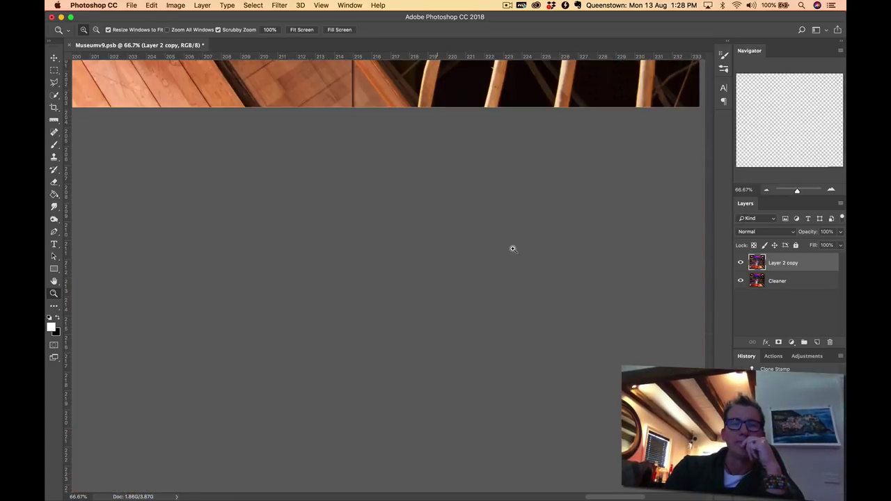
{"action": "scroll", "coordinate": [513, 249], "scroll_direction": "up", "scroll_amount": 10}
{"action": "scroll", "coordinate": [513, 249], "scroll_direction": "down", "scroll_amount": 2}
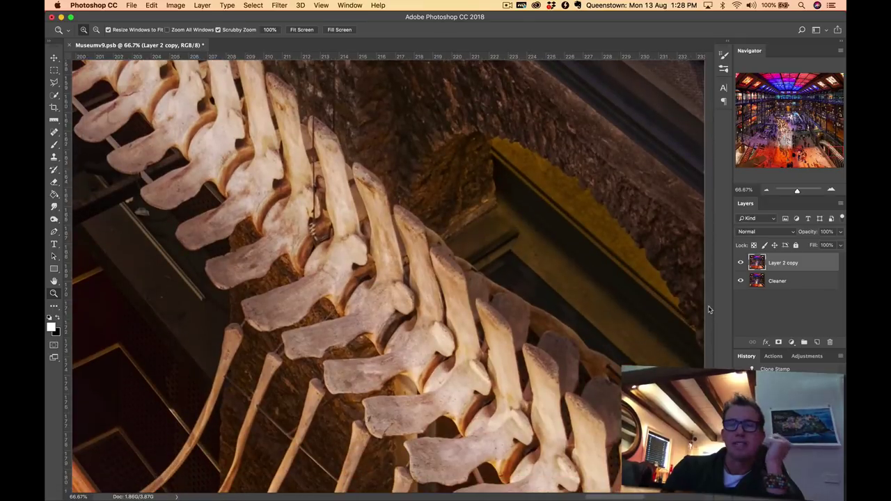
{"action": "left_click", "coordinate": [740, 263]}
{"action": "left_click", "coordinate": [741, 264]}
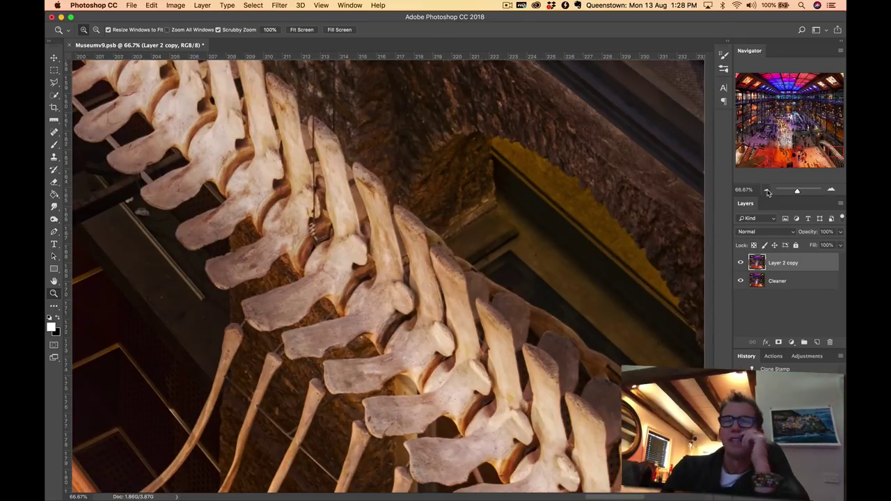
Zoom out to 16.67% and pan left to the elephant hall of the panorama.
{"action": "left_click", "coordinate": [766, 191]}
{"action": "left_click", "coordinate": [766, 191]}
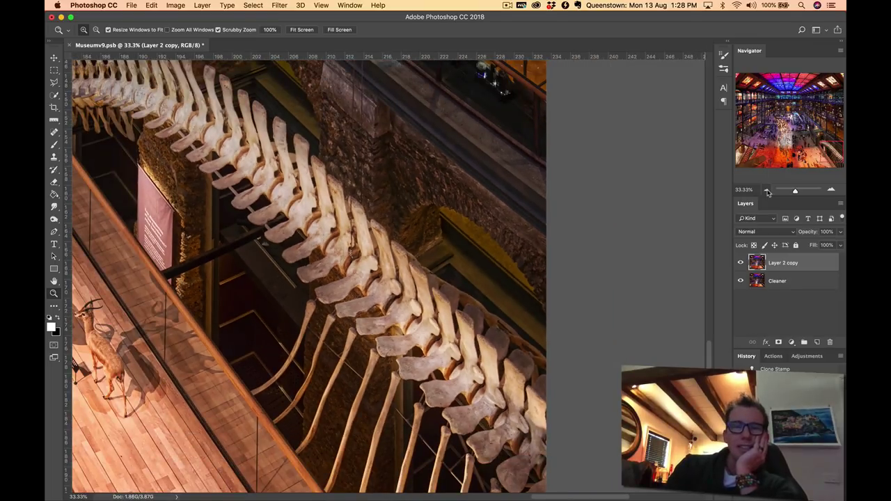
{"action": "left_click", "coordinate": [766, 191]}
{"action": "left_click", "coordinate": [767, 191]}
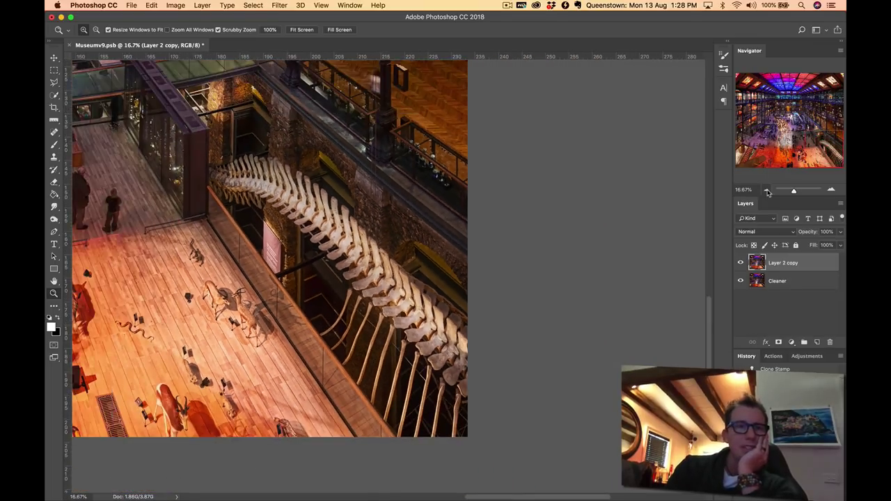
{"action": "left_click", "coordinate": [423, 231]}
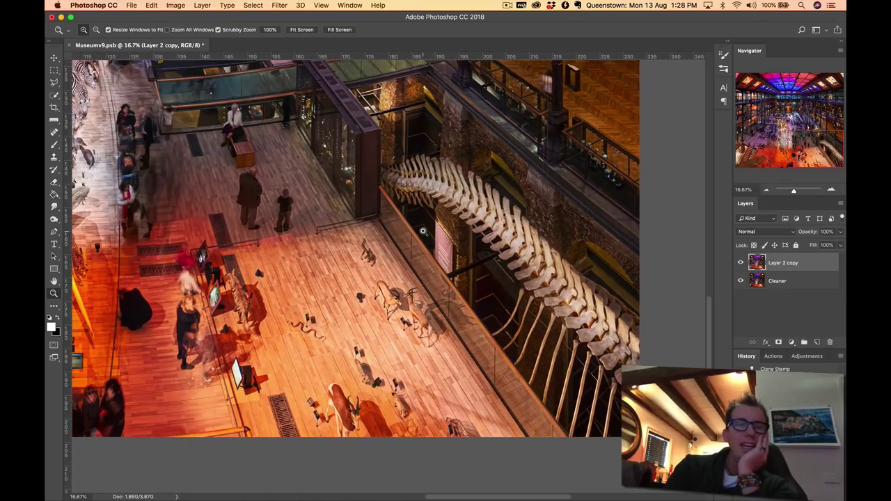
{"action": "scroll", "coordinate": [423, 231], "scroll_direction": "left", "scroll_amount": 15}
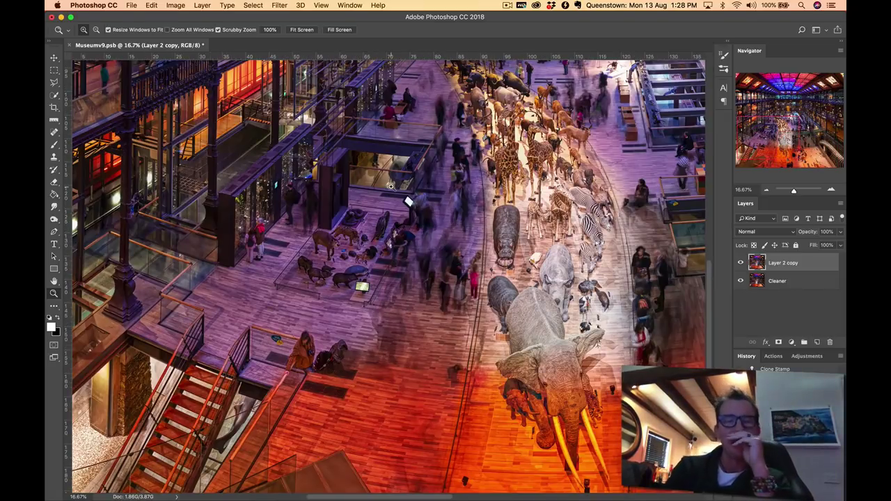
Show the My Portfolio museum hall photo in Photos and zoom into the small mammals display.
{"action": "mouse_move", "coordinate": [257, 487]}
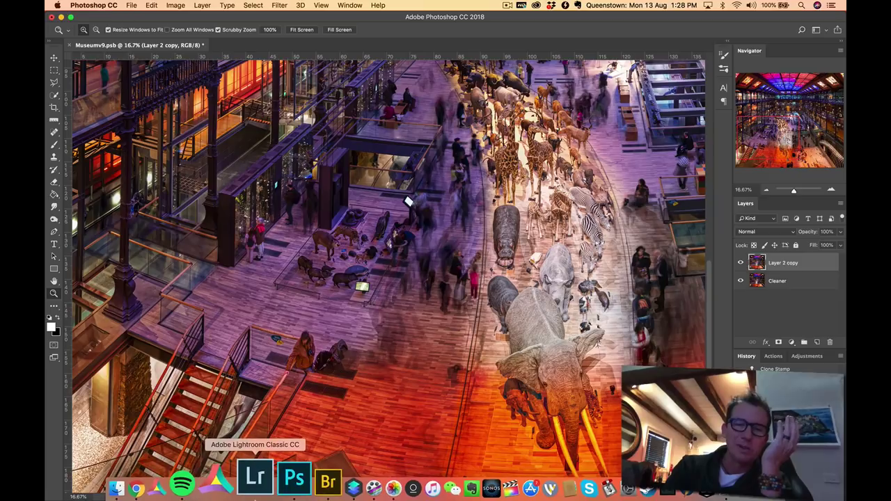
{"action": "left_click", "coordinate": [351, 479]}
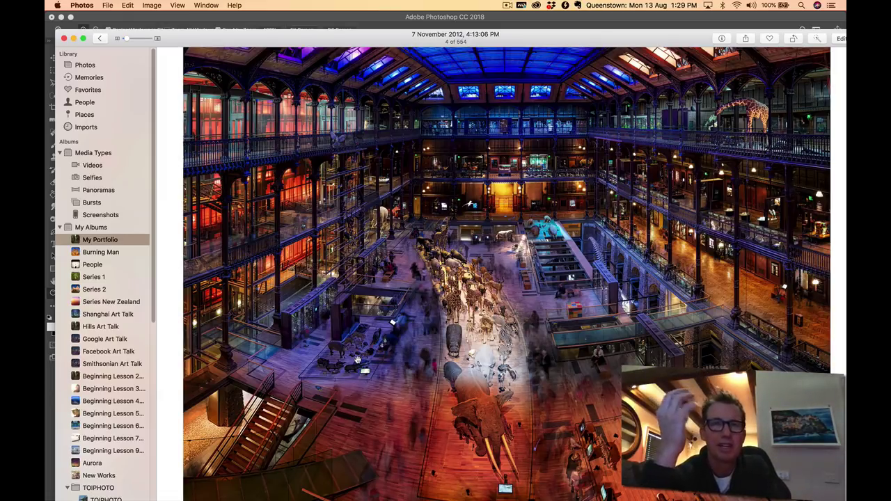
{"action": "scroll", "coordinate": [356, 359], "scroll_direction": "up", "scroll_amount": 2}
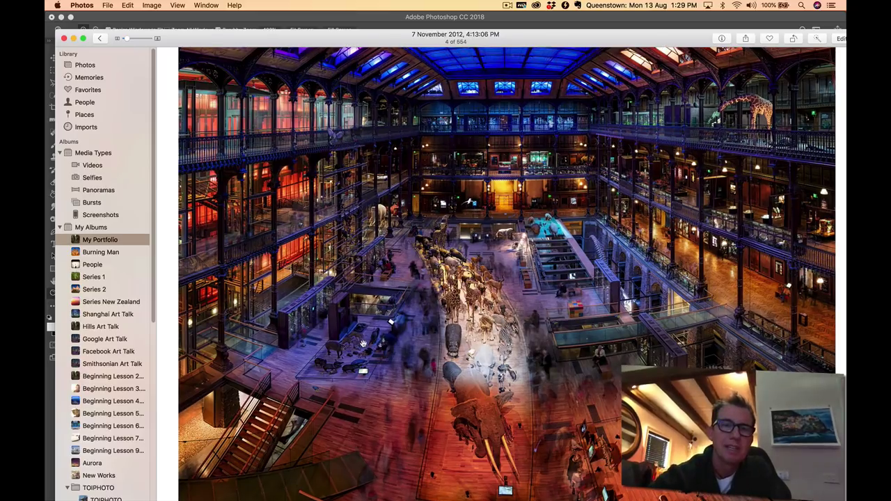
{"action": "scroll", "coordinate": [348, 348], "scroll_direction": "up", "scroll_amount": 3}
{"action": "scroll", "coordinate": [348, 349], "scroll_direction": "up", "scroll_amount": 5}
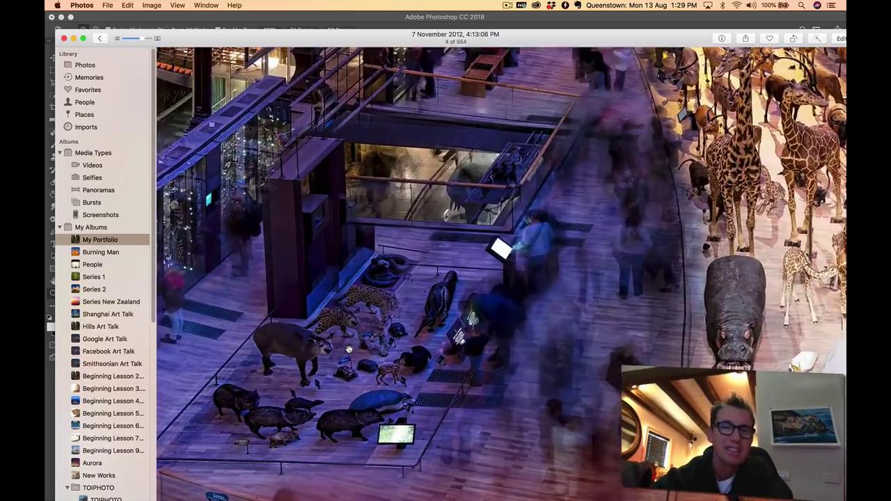
{"action": "scroll", "coordinate": [348, 349], "scroll_direction": "up", "scroll_amount": 5}
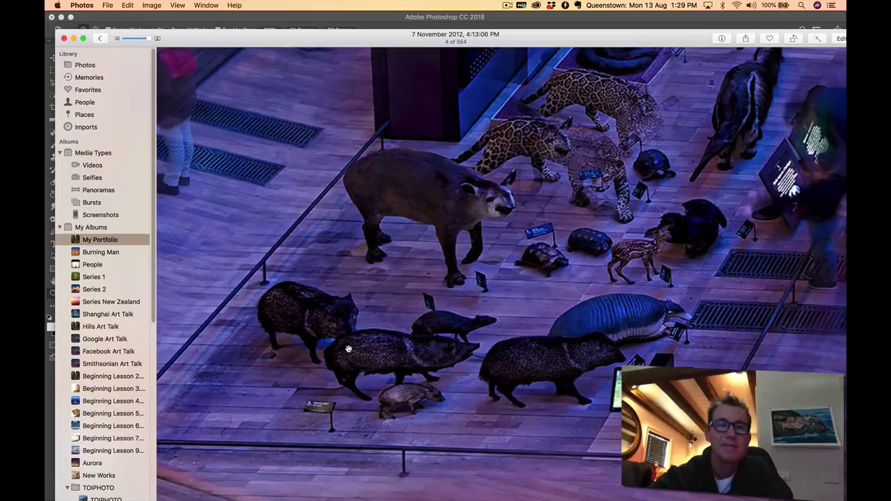
{"action": "scroll", "coordinate": [348, 349], "scroll_direction": "left", "scroll_amount": 3}
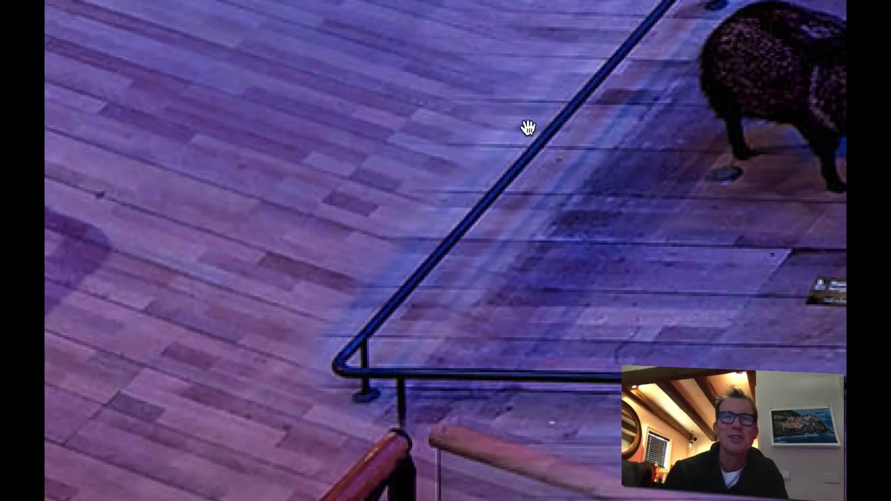
Pan around the zoomed museum photo to examine the exhibit details.
{"action": "scroll", "coordinate": [528, 128], "scroll_direction": "down", "scroll_amount": 3}
{"action": "scroll", "coordinate": [374, 245], "scroll_direction": "right", "scroll_amount": 4}
{"action": "scroll", "coordinate": [373, 245], "scroll_direction": "up", "scroll_amount": 2}
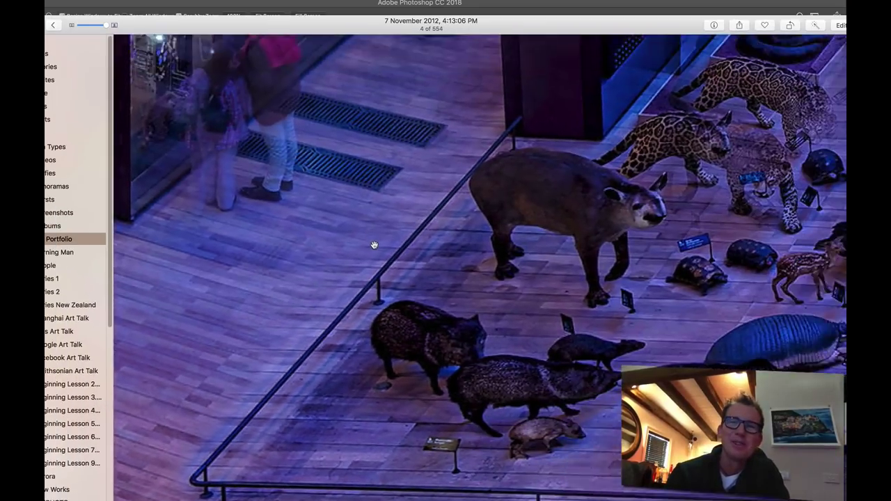
{"action": "scroll", "coordinate": [374, 245], "scroll_direction": "left", "scroll_amount": 5}
{"action": "scroll", "coordinate": [374, 246], "scroll_direction": "down", "scroll_amount": 2}
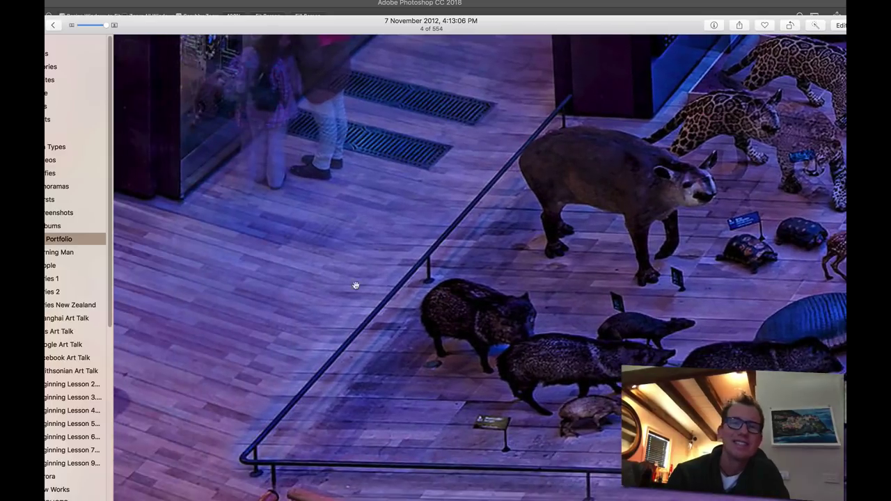
{"action": "scroll", "coordinate": [411, 293], "scroll_direction": "right", "scroll_amount": 3}
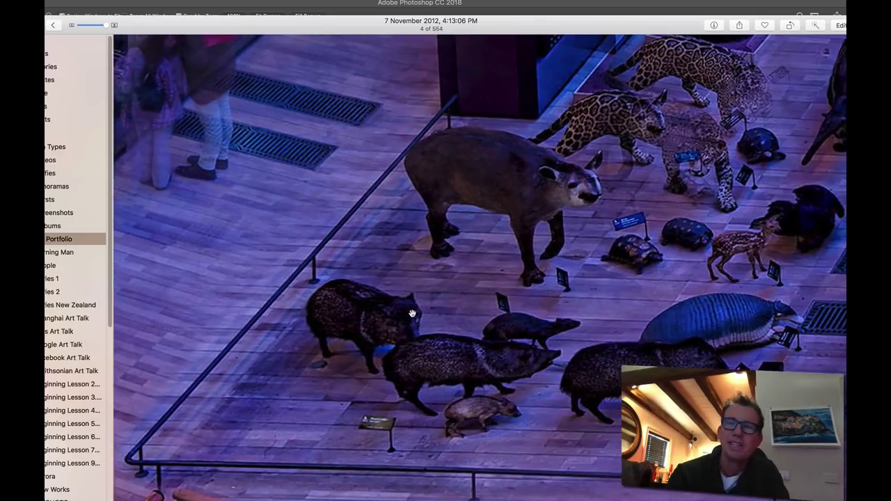
{"action": "scroll", "coordinate": [412, 313], "scroll_direction": "right", "scroll_amount": 7}
{"action": "scroll", "coordinate": [412, 314], "scroll_direction": "down", "scroll_amount": 3}
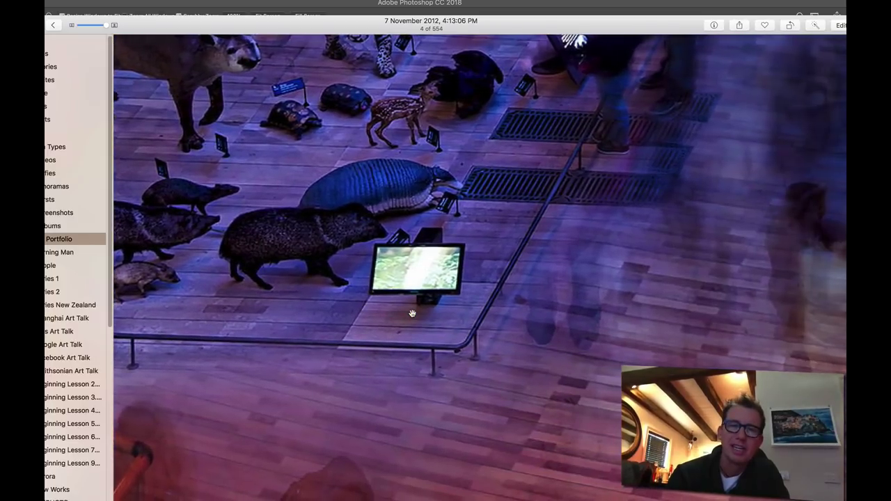
{"action": "scroll", "coordinate": [412, 313], "scroll_direction": "right", "scroll_amount": 2}
{"action": "scroll", "coordinate": [412, 314], "scroll_direction": "up", "scroll_amount": 4}
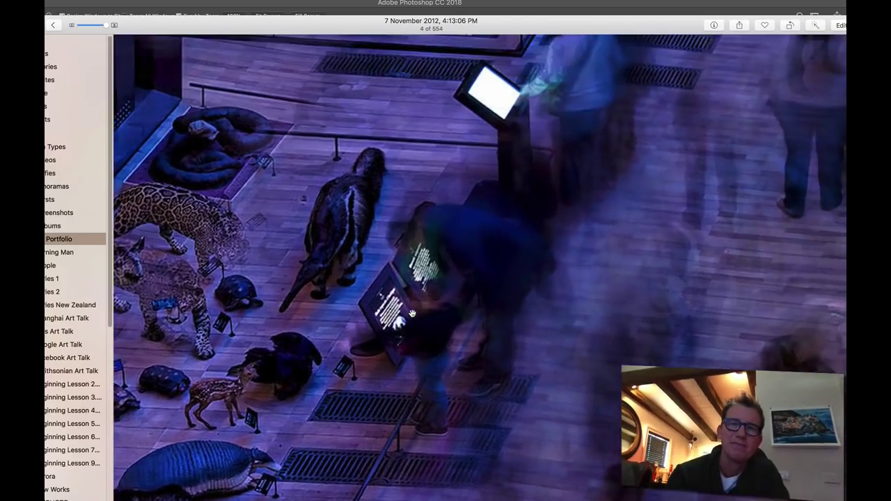
{"action": "scroll", "coordinate": [412, 313], "scroll_direction": "up", "scroll_amount": 3}
{"action": "scroll", "coordinate": [412, 314], "scroll_direction": "right", "scroll_amount": 1}
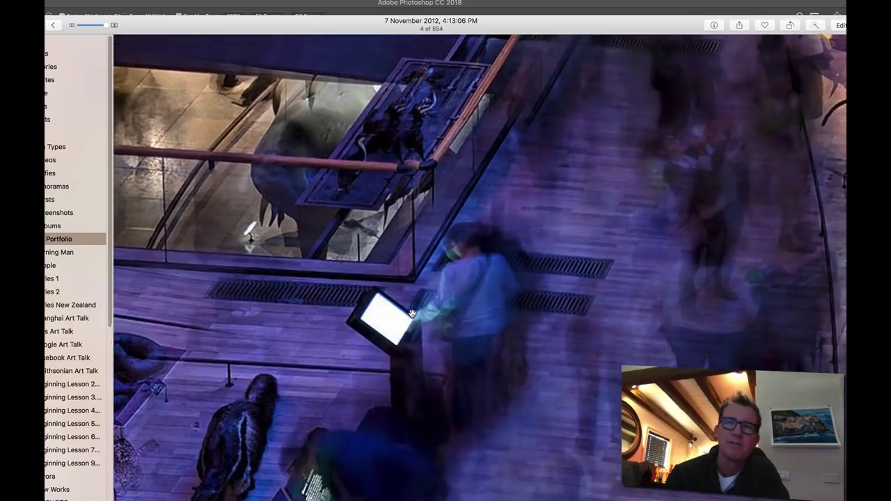
{"action": "scroll", "coordinate": [412, 313], "scroll_direction": "up", "scroll_amount": 3}
{"action": "scroll", "coordinate": [412, 313], "scroll_direction": "right", "scroll_amount": 2}
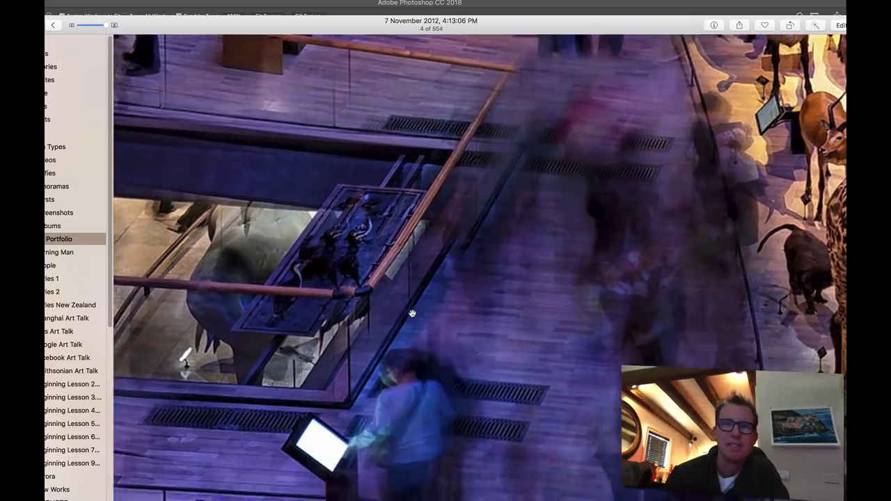
{"action": "scroll", "coordinate": [412, 313], "scroll_direction": "left", "scroll_amount": 3}
{"action": "scroll", "coordinate": [412, 314], "scroll_direction": "left", "scroll_amount": 3}
{"action": "scroll", "coordinate": [412, 313], "scroll_direction": "down", "scroll_amount": 5}
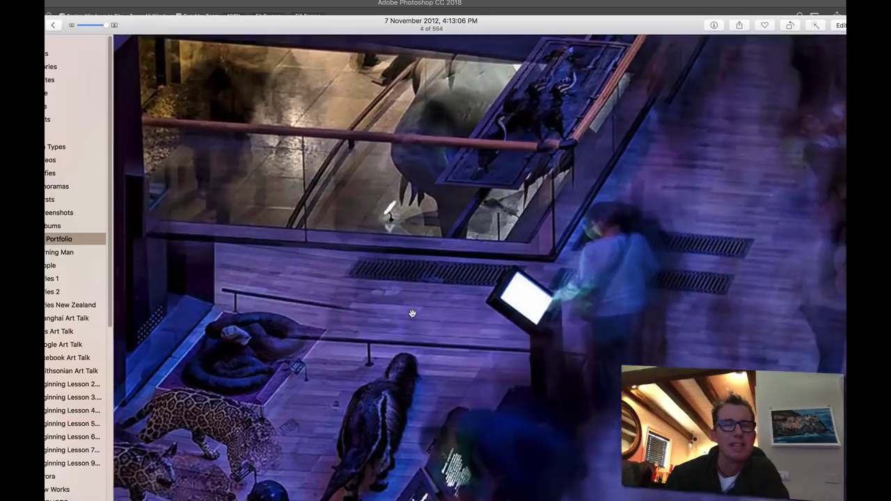
{"action": "scroll", "coordinate": [412, 313], "scroll_direction": "up", "scroll_amount": 4}
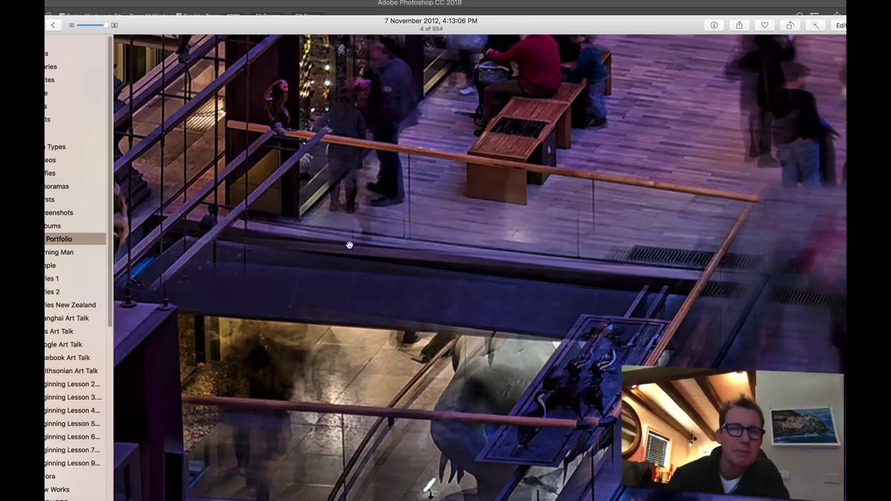
Zoom back out until the whole museum hall photo fits the viewer.
{"action": "scroll", "coordinate": [388, 289], "scroll_direction": "down", "scroll_amount": 8}
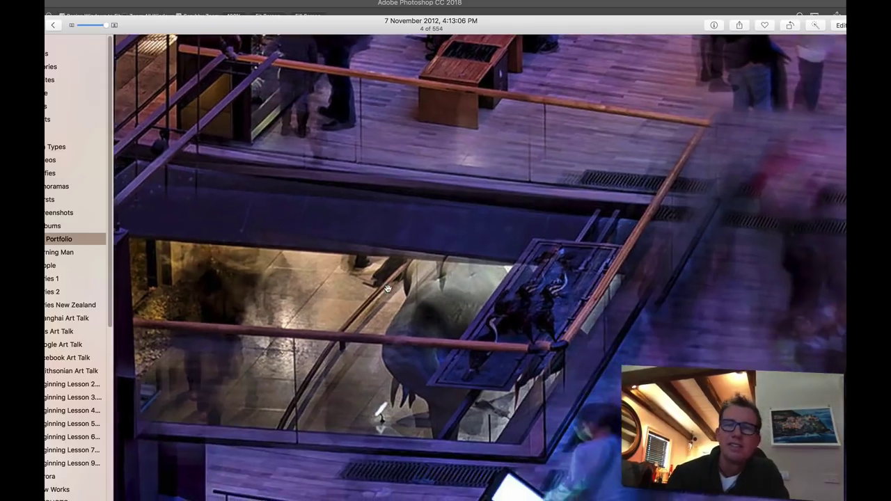
{"action": "scroll", "coordinate": [388, 288], "scroll_direction": "down", "scroll_amount": 3}
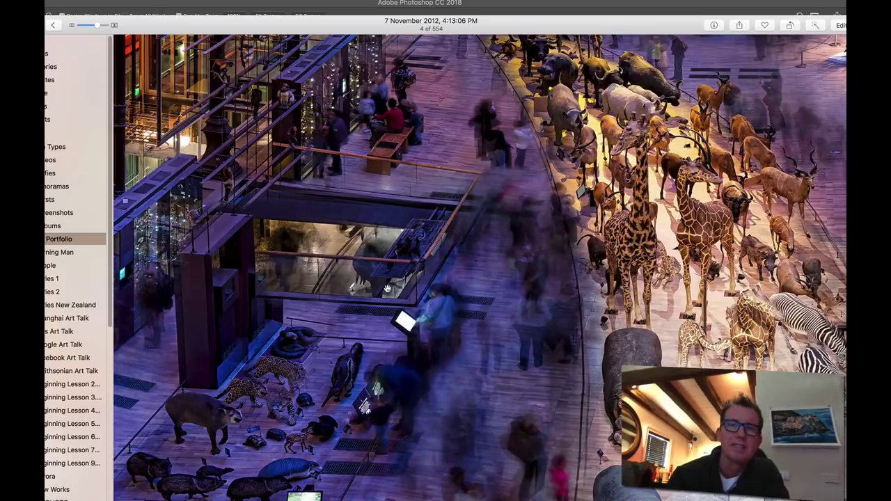
{"action": "scroll", "coordinate": [387, 288], "scroll_direction": "down", "scroll_amount": 5}
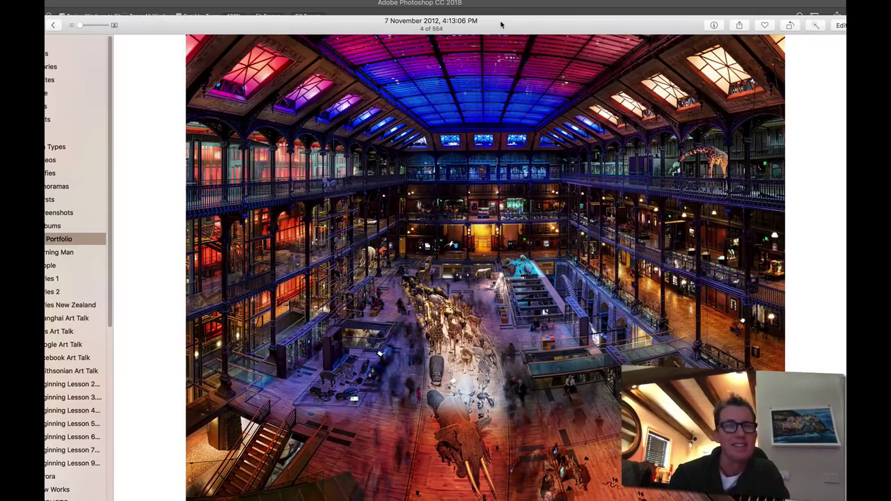
{"action": "mouse_move", "coordinate": [500, 24]}
{"action": "left_mouse_down"}
{"action": "mouse_move", "coordinate": [489, 141]}
{"action": "mouse_move", "coordinate": [502, 46]}
{"action": "mouse_move", "coordinate": [513, 24]}
{"action": "left_mouse_up"}
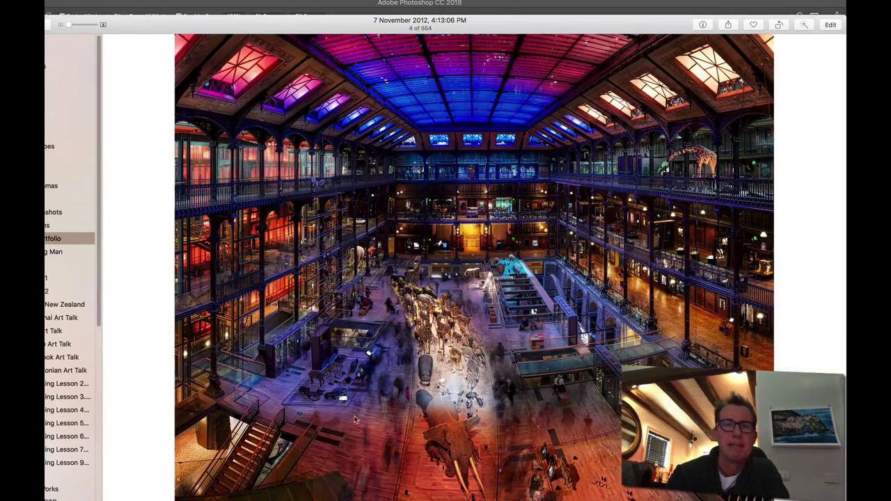
{"action": "mouse_move", "coordinate": [303, 491]}
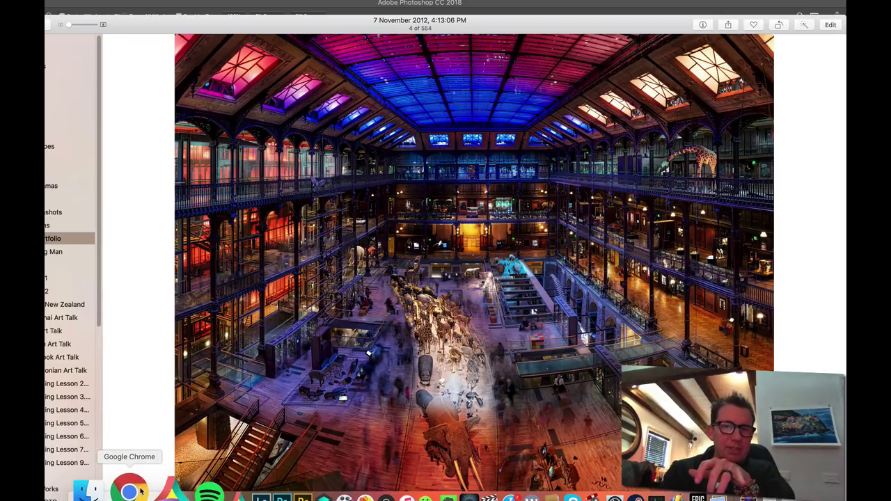
{"action": "left_click", "coordinate": [129, 491]}
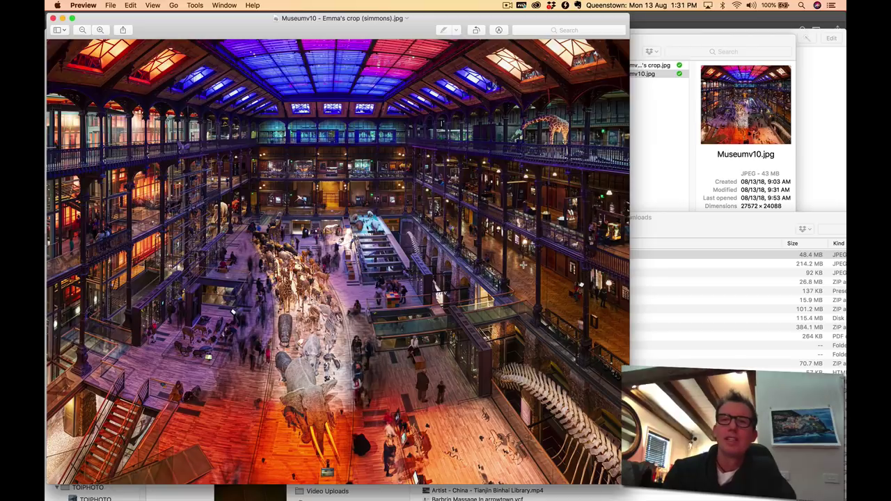
{"action": "scroll", "coordinate": [523, 264], "scroll_direction": "up", "scroll_amount": 3}
{"action": "scroll", "coordinate": [523, 265], "scroll_direction": "up", "scroll_amount": 5}
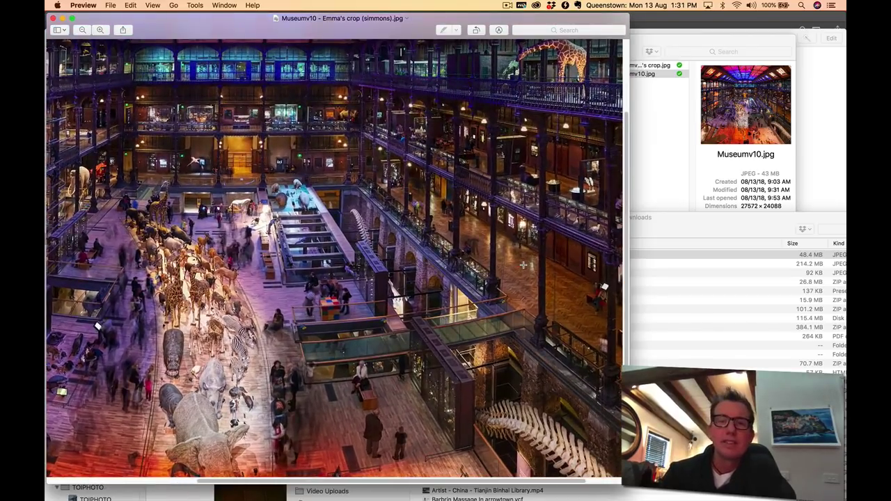
{"action": "scroll", "coordinate": [523, 264], "scroll_direction": "down", "scroll_amount": 10}
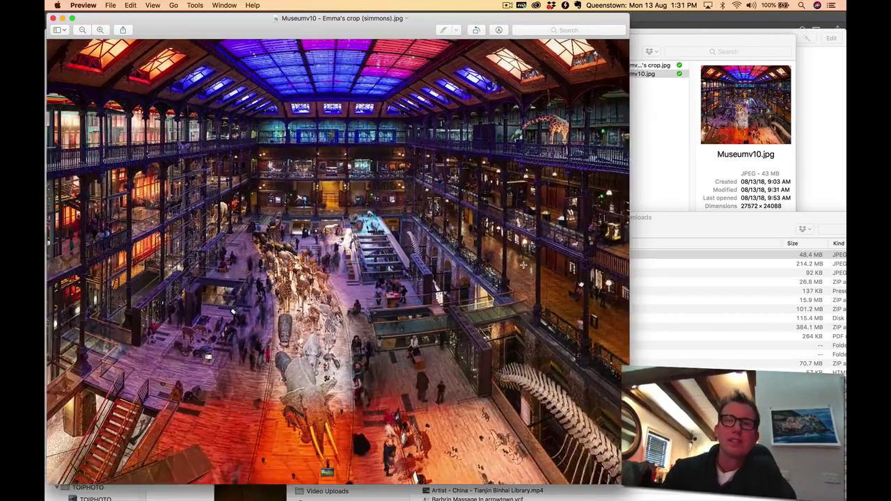
{"action": "scroll", "coordinate": [523, 265], "scroll_direction": "up", "scroll_amount": 5}
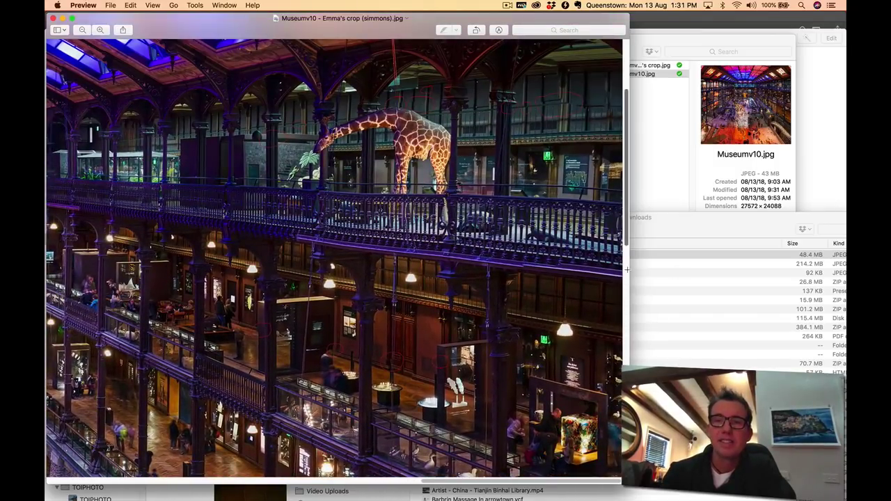
{"action": "scroll", "coordinate": [616, 272], "scroll_direction": "down", "scroll_amount": 10}
{"action": "scroll", "coordinate": [616, 272], "scroll_direction": "up", "scroll_amount": 15}
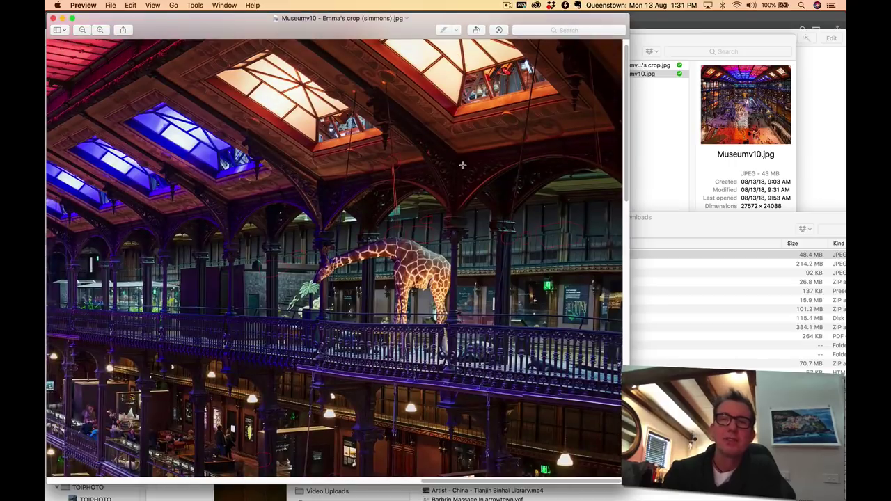
{"action": "scroll", "coordinate": [551, 226], "scroll_direction": "up", "scroll_amount": 3}
{"action": "scroll", "coordinate": [550, 225], "scroll_direction": "up", "scroll_amount": 3}
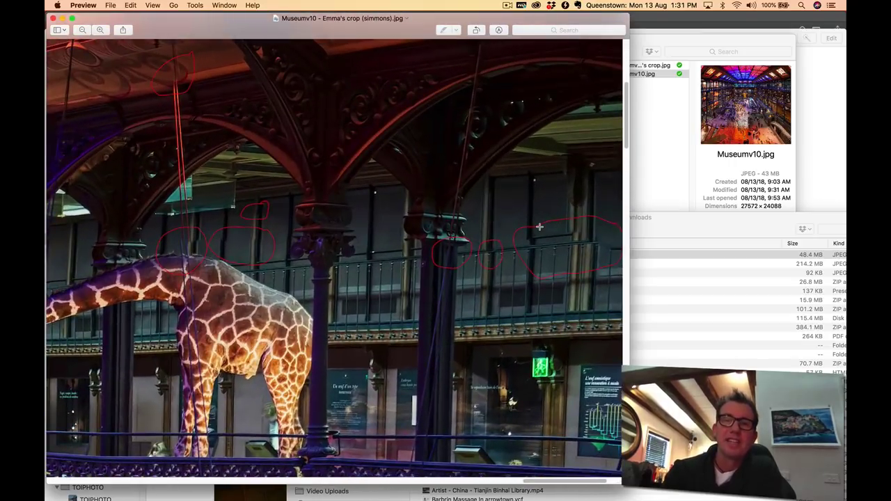
{"action": "scroll", "coordinate": [539, 226], "scroll_direction": "up", "scroll_amount": 5}
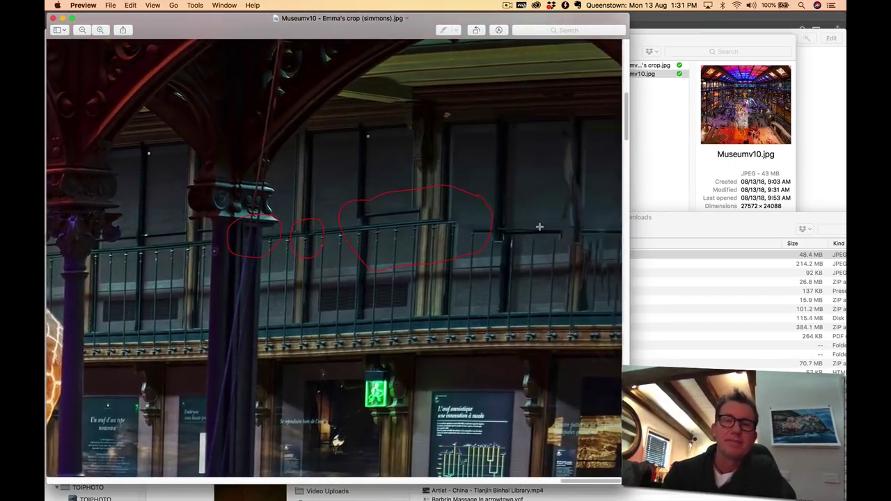
{"action": "scroll", "coordinate": [473, 205], "scroll_direction": "up", "scroll_amount": 4}
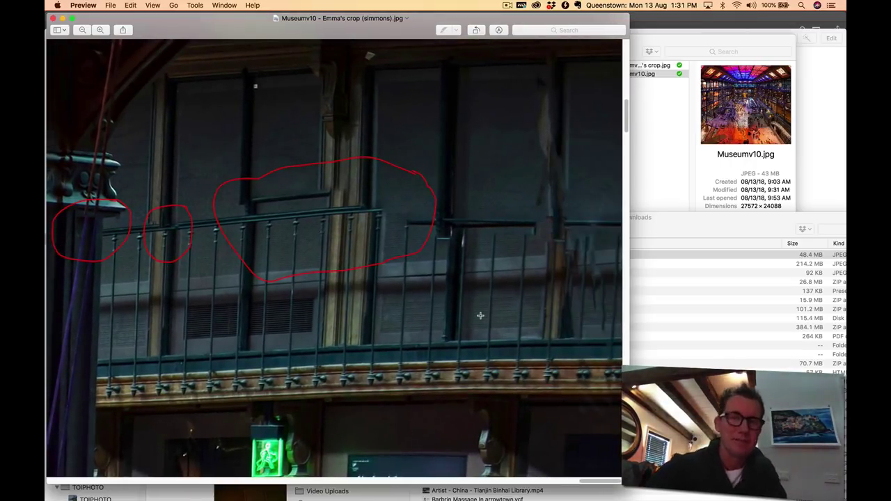
{"action": "scroll", "coordinate": [480, 315], "scroll_direction": "left", "scroll_amount": 5}
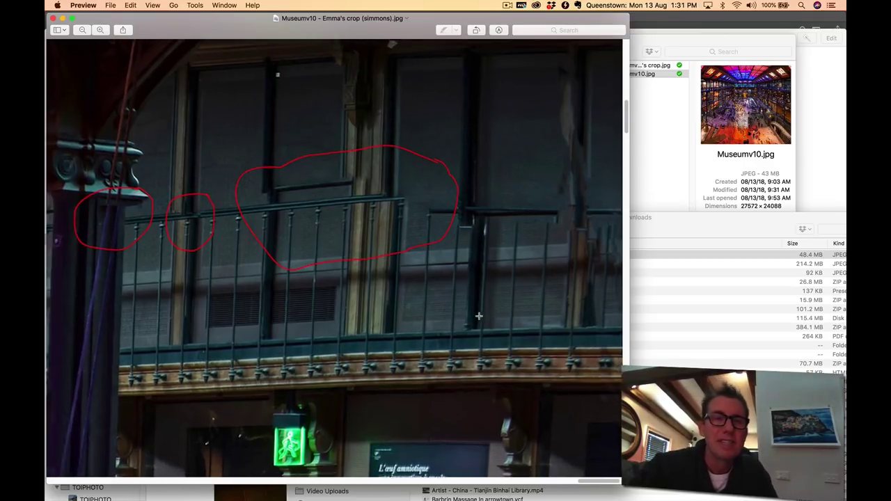
{"action": "scroll", "coordinate": [297, 321], "scroll_direction": "left", "scroll_amount": 10}
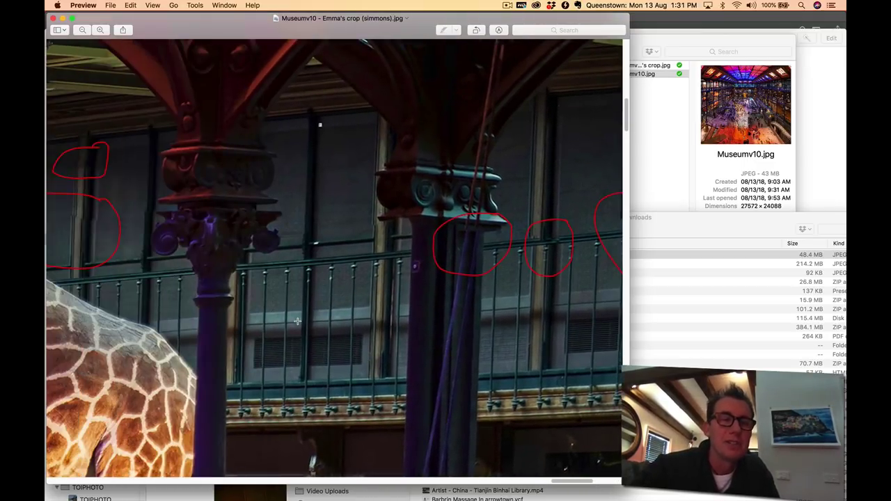
{"action": "scroll", "coordinate": [182, 182], "scroll_direction": "left", "scroll_amount": 5}
{"action": "scroll", "coordinate": [183, 182], "scroll_direction": "up", "scroll_amount": 3}
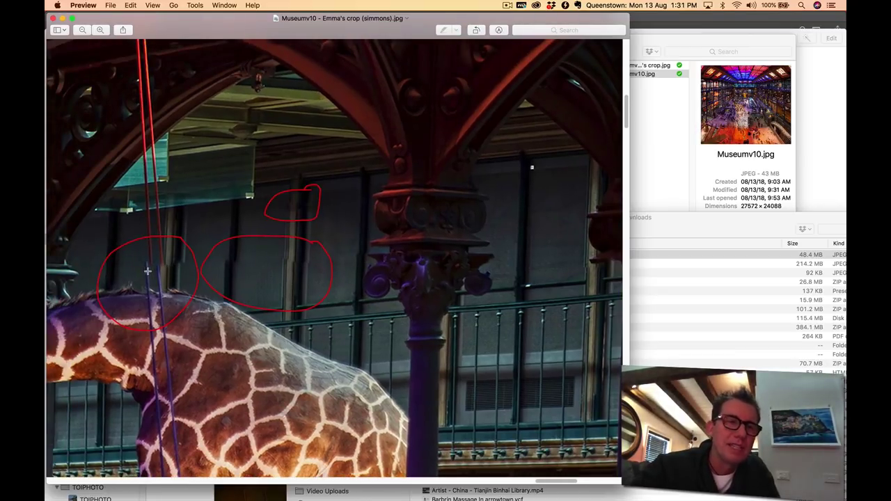
{"action": "scroll", "coordinate": [157, 272], "scroll_direction": "down", "scroll_amount": 2}
{"action": "scroll", "coordinate": [158, 273], "scroll_direction": "down", "scroll_amount": 15}
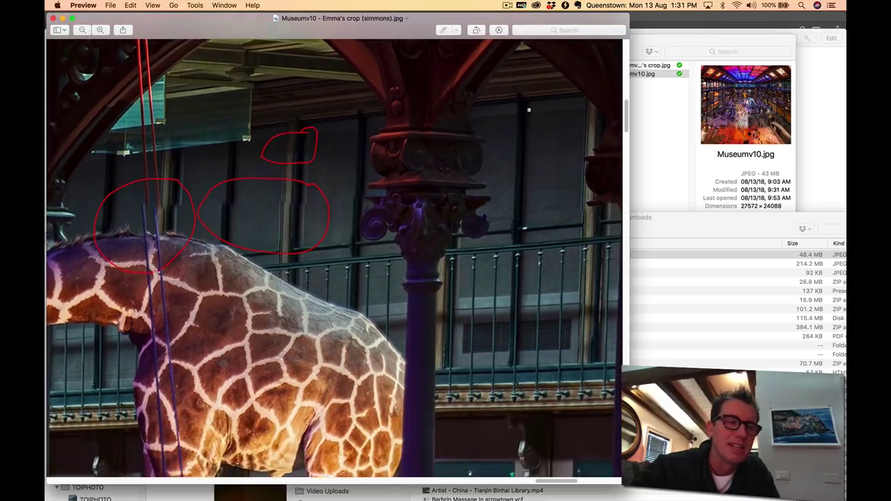
{"action": "scroll", "coordinate": [156, 272], "scroll_direction": "down", "scroll_amount": 15}
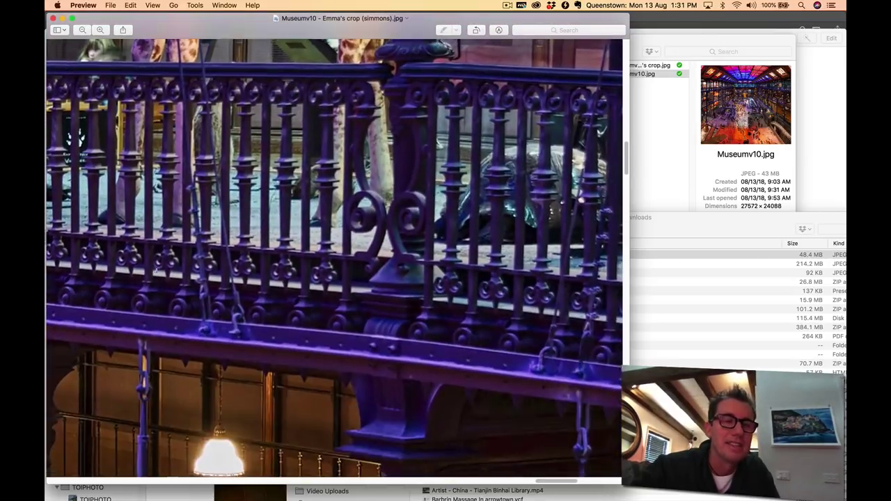
{"action": "scroll", "coordinate": [156, 272], "scroll_direction": "down", "scroll_amount": 5}
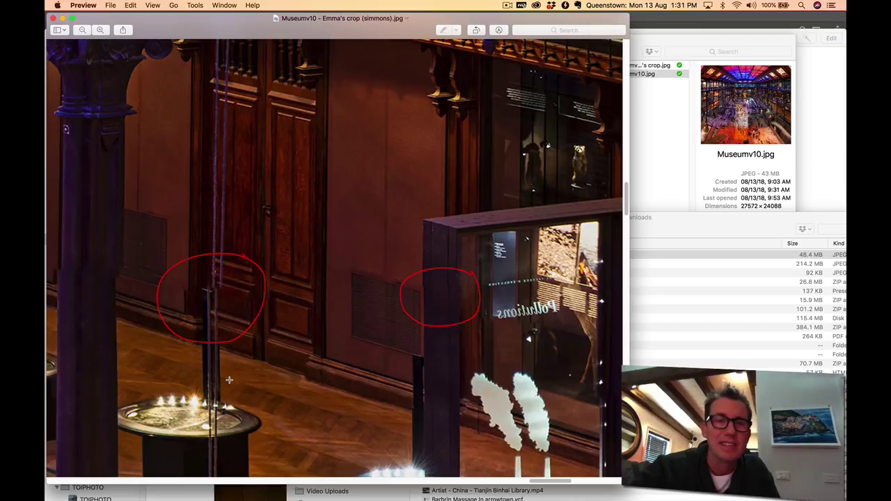
{"action": "scroll", "coordinate": [229, 380], "scroll_direction": "down", "scroll_amount": 15}
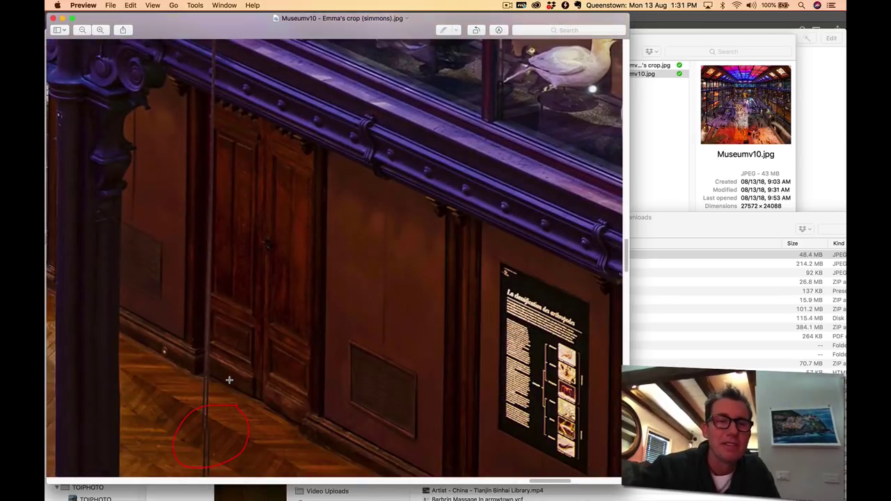
{"action": "scroll", "coordinate": [229, 380], "scroll_direction": "down", "scroll_amount": 5}
{"action": "scroll", "coordinate": [250, 314], "scroll_direction": "left", "scroll_amount": 8}
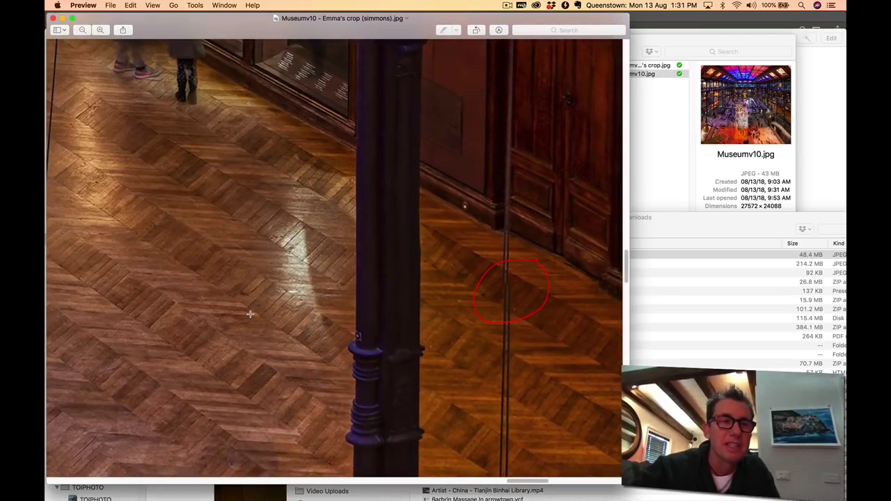
{"action": "scroll", "coordinate": [250, 314], "scroll_direction": "up", "scroll_amount": 10}
{"action": "scroll", "coordinate": [250, 314], "scroll_direction": "up", "scroll_amount": 6}
{"action": "scroll", "coordinate": [250, 314], "scroll_direction": "left", "scroll_amount": 6}
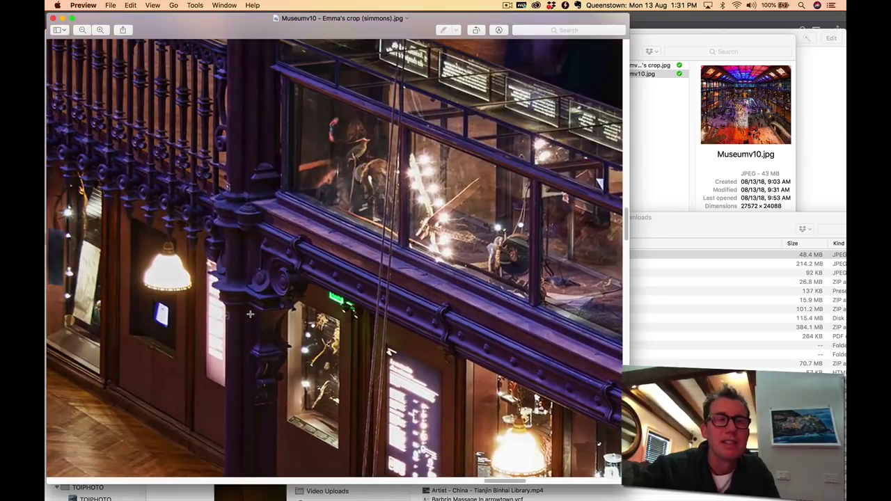
{"action": "scroll", "coordinate": [249, 314], "scroll_direction": "up", "scroll_amount": 4}
{"action": "scroll", "coordinate": [250, 314], "scroll_direction": "up", "scroll_amount": 9}
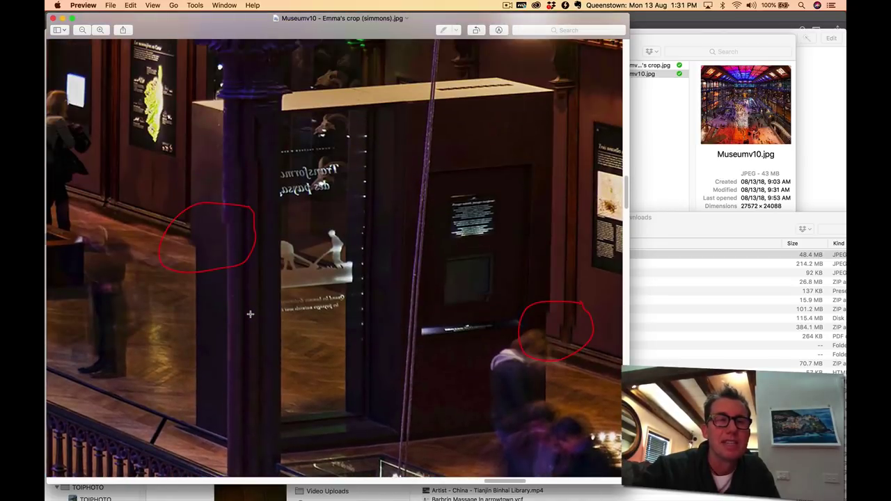
{"action": "scroll", "coordinate": [250, 314], "scroll_direction": "left", "scroll_amount": 3}
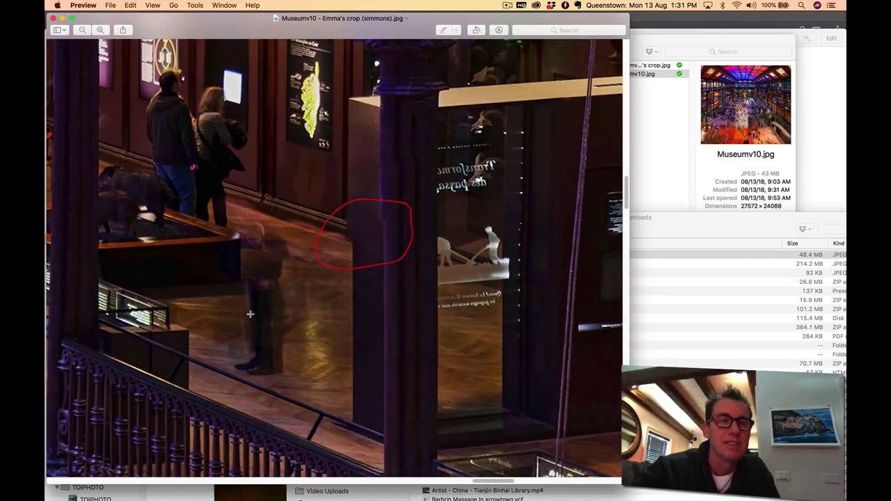
{"action": "scroll", "coordinate": [250, 314], "scroll_direction": "up", "scroll_amount": 10}
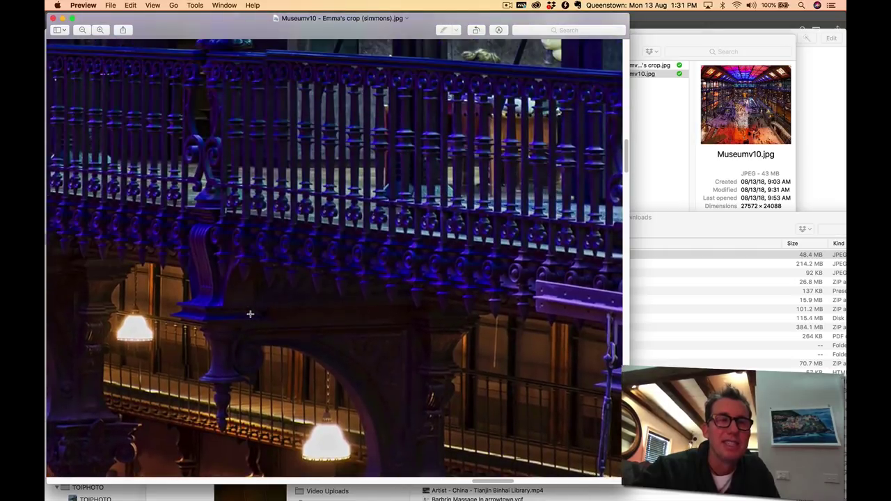
{"action": "scroll", "coordinate": [250, 314], "scroll_direction": "up", "scroll_amount": 8}
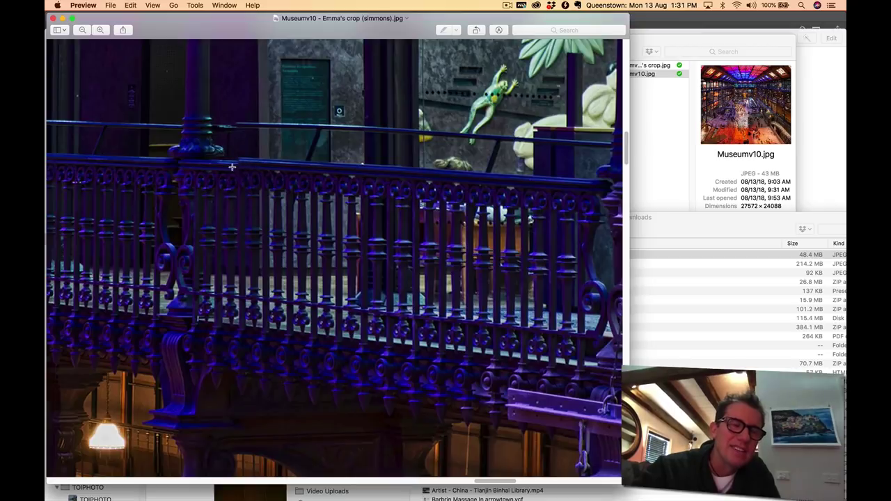
{"action": "scroll", "coordinate": [232, 167], "scroll_direction": "left", "scroll_amount": 3}
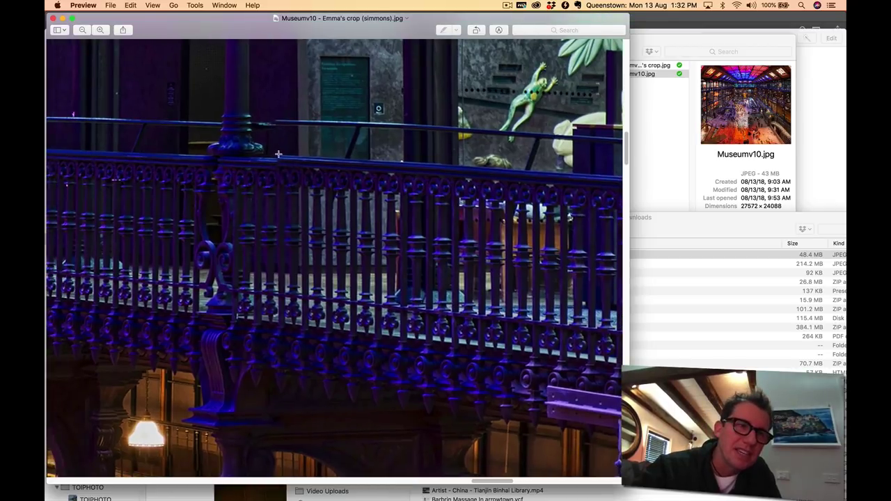
{"action": "scroll", "coordinate": [265, 214], "scroll_direction": "up", "scroll_amount": 10}
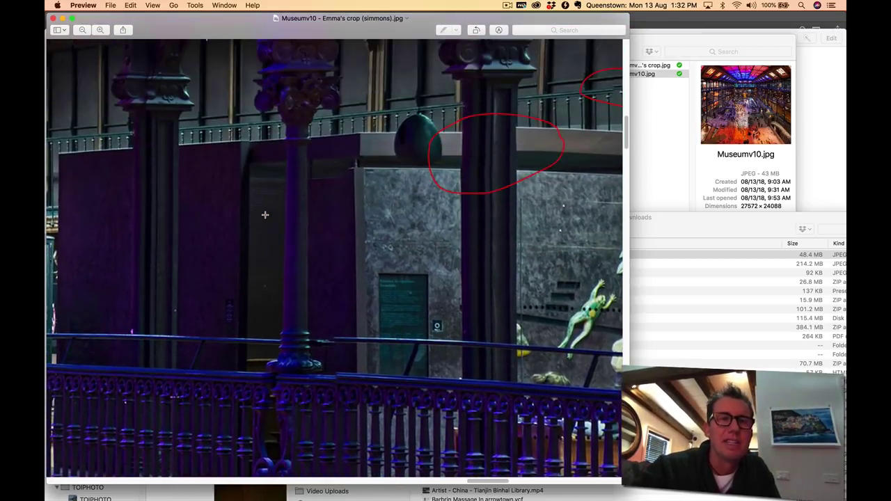
{"action": "scroll", "coordinate": [265, 215], "scroll_direction": "up", "scroll_amount": 9}
{"action": "scroll", "coordinate": [265, 215], "scroll_direction": "right", "scroll_amount": 7}
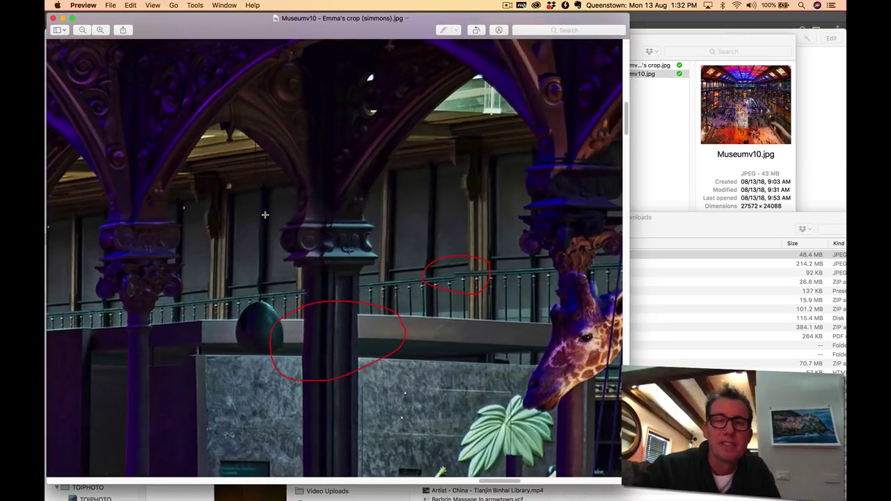
{"action": "scroll", "coordinate": [441, 281], "scroll_direction": "up", "scroll_amount": 15}
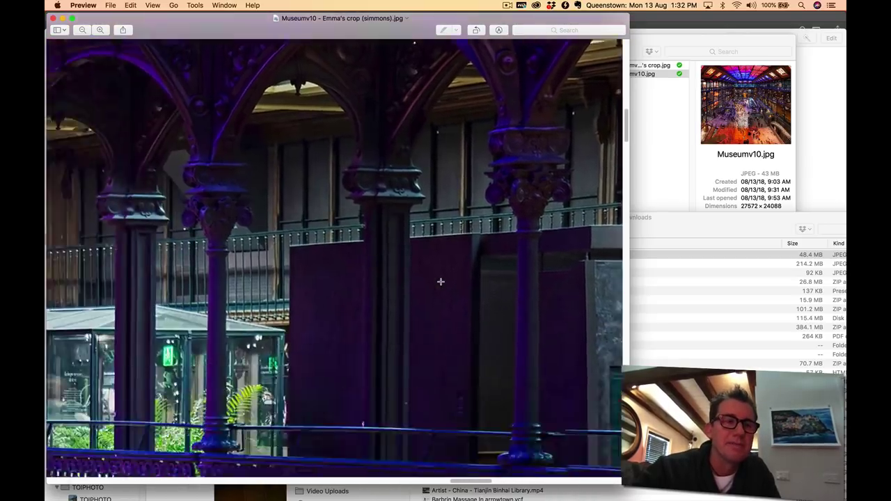
{"action": "scroll", "coordinate": [441, 282], "scroll_direction": "down", "scroll_amount": 8}
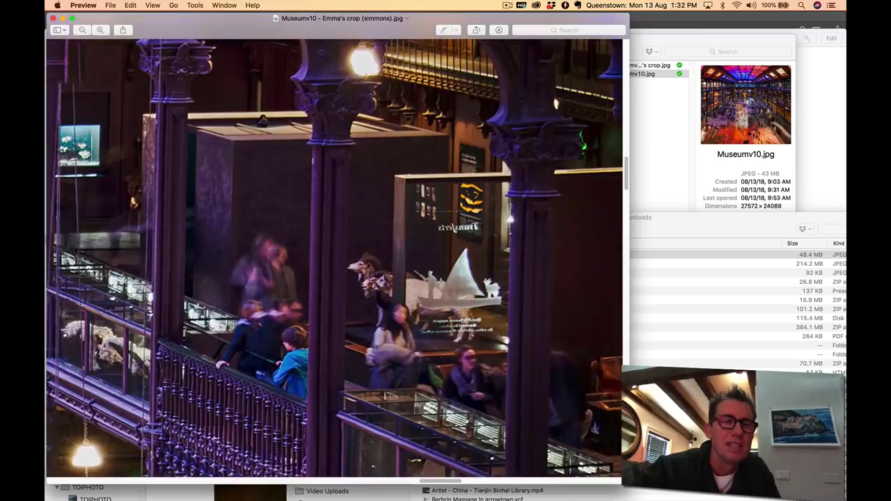
{"action": "scroll", "coordinate": [441, 281], "scroll_direction": "left", "scroll_amount": 8}
{"action": "scroll", "coordinate": [441, 282], "scroll_direction": "up", "scroll_amount": 5}
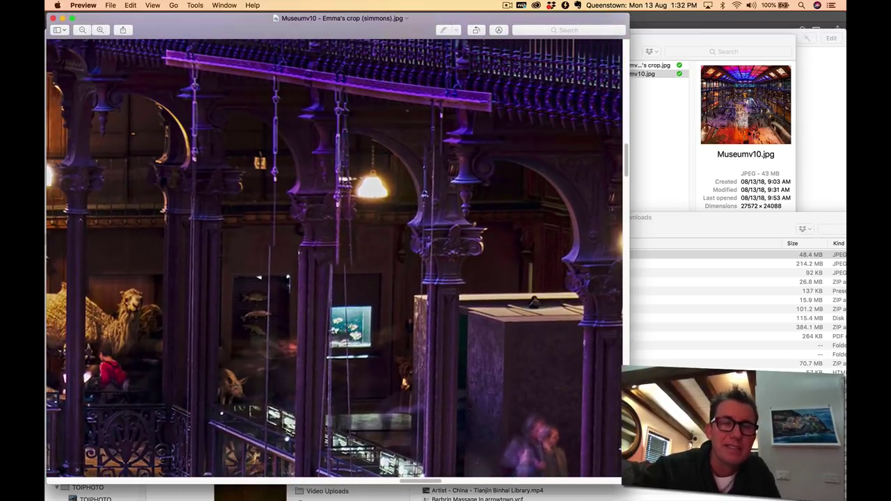
{"action": "scroll", "coordinate": [352, 328], "scroll_direction": "left", "scroll_amount": 4}
{"action": "scroll", "coordinate": [351, 327], "scroll_direction": "up", "scroll_amount": 2}
{"action": "scroll", "coordinate": [284, 345], "scroll_direction": "left", "scroll_amount": 7}
{"action": "scroll", "coordinate": [285, 346], "scroll_direction": "down", "scroll_amount": 3}
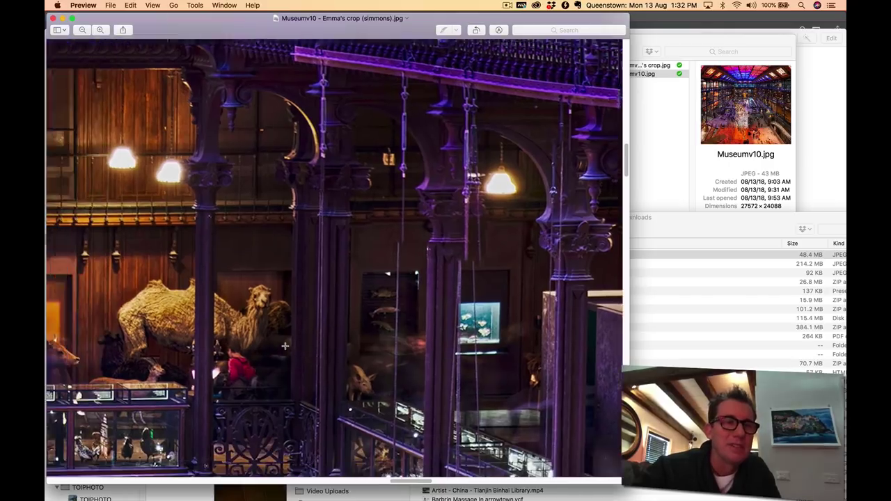
{"action": "scroll", "coordinate": [284, 346], "scroll_direction": "left", "scroll_amount": 5}
{"action": "scroll", "coordinate": [284, 346], "scroll_direction": "down", "scroll_amount": 10}
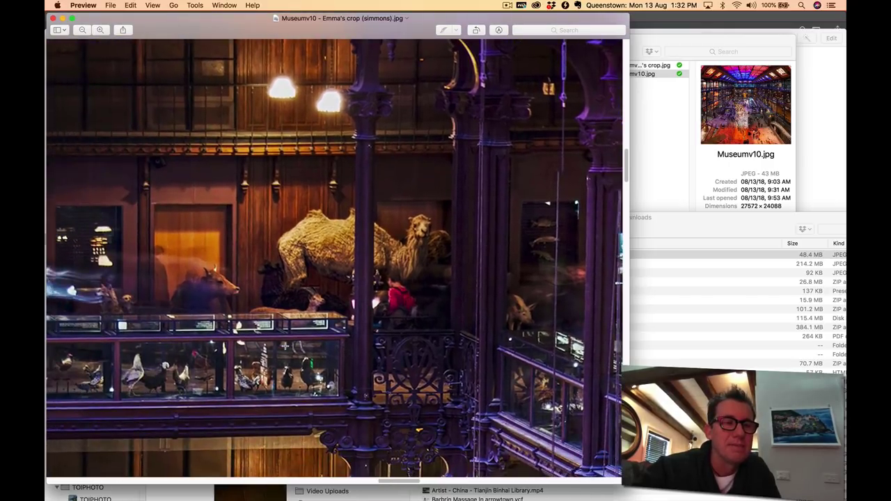
Scroll around the cropped museum image in Preview to inspect the crop.
{"action": "scroll", "coordinate": [285, 346], "scroll_direction": "down", "scroll_amount": 15}
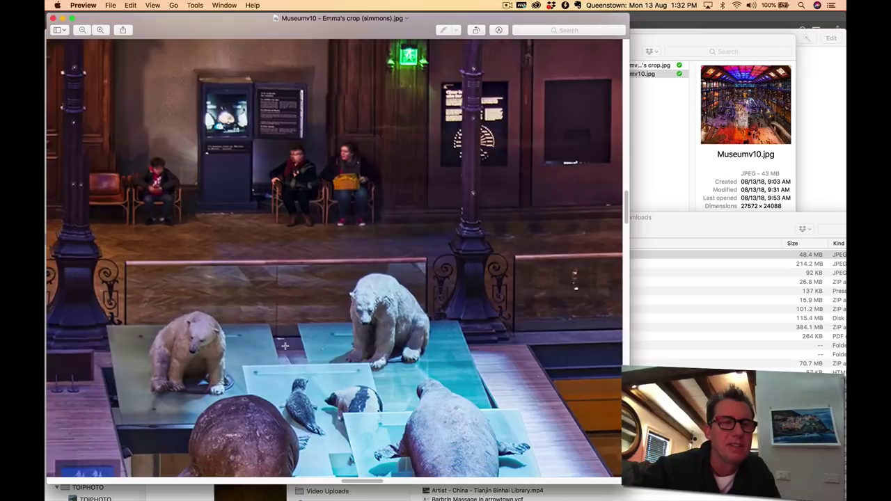
{"action": "scroll", "coordinate": [285, 346], "scroll_direction": "down", "scroll_amount": 4}
{"action": "scroll", "coordinate": [285, 346], "scroll_direction": "down", "scroll_amount": 20}
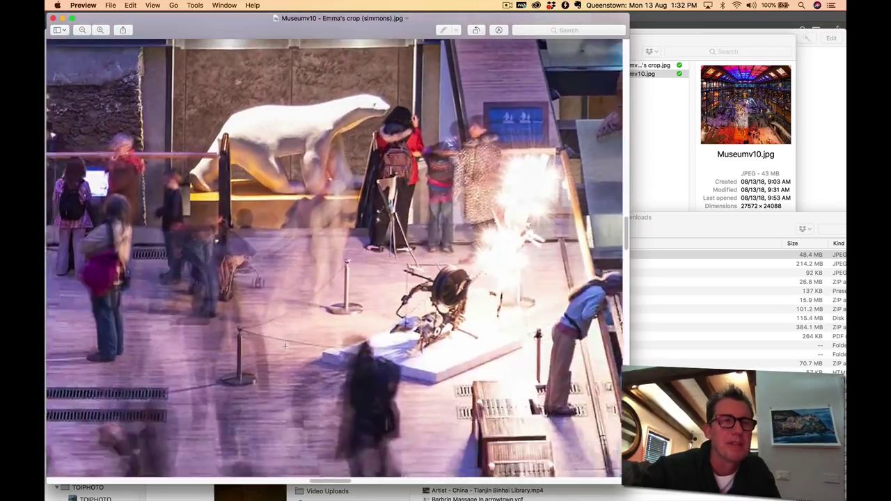
{"action": "scroll", "coordinate": [285, 346], "scroll_direction": "up", "scroll_amount": 4}
{"action": "scroll", "coordinate": [285, 346], "scroll_direction": "right", "scroll_amount": 2}
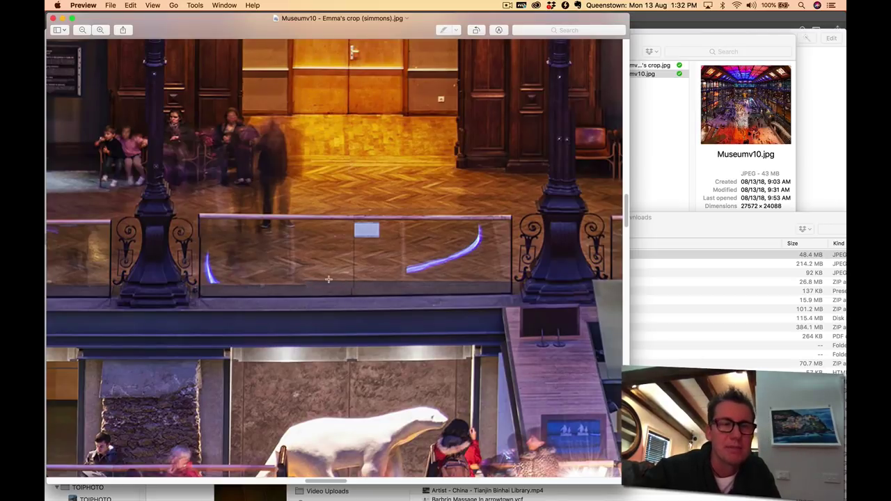
{"action": "scroll", "coordinate": [328, 279], "scroll_direction": "left", "scroll_amount": 10}
{"action": "scroll", "coordinate": [328, 279], "scroll_direction": "up", "scroll_amount": 5}
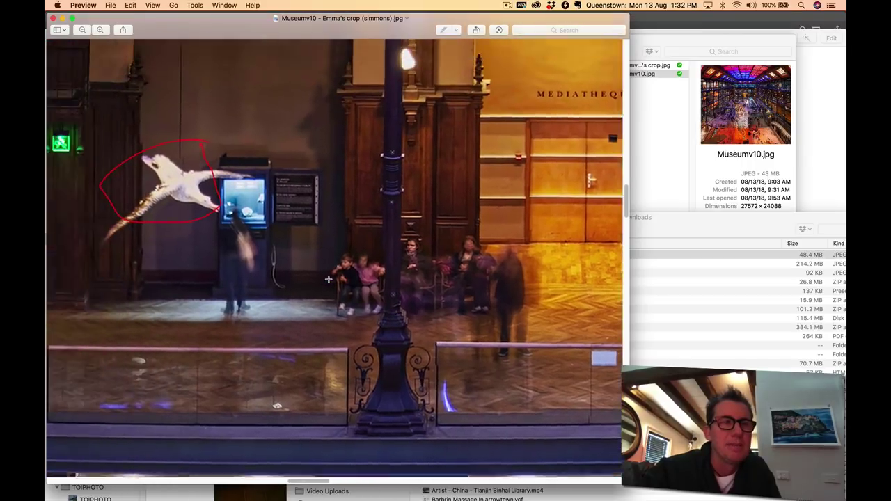
{"action": "scroll", "coordinate": [328, 279], "scroll_direction": "up", "scroll_amount": 3}
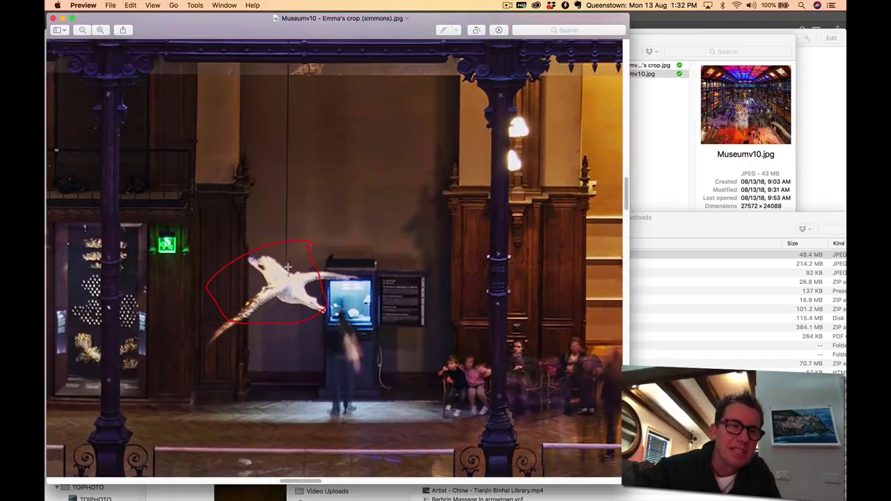
{"action": "scroll", "coordinate": [286, 268], "scroll_direction": "up", "scroll_amount": 6}
{"action": "scroll", "coordinate": [286, 268], "scroll_direction": "up", "scroll_amount": 15}
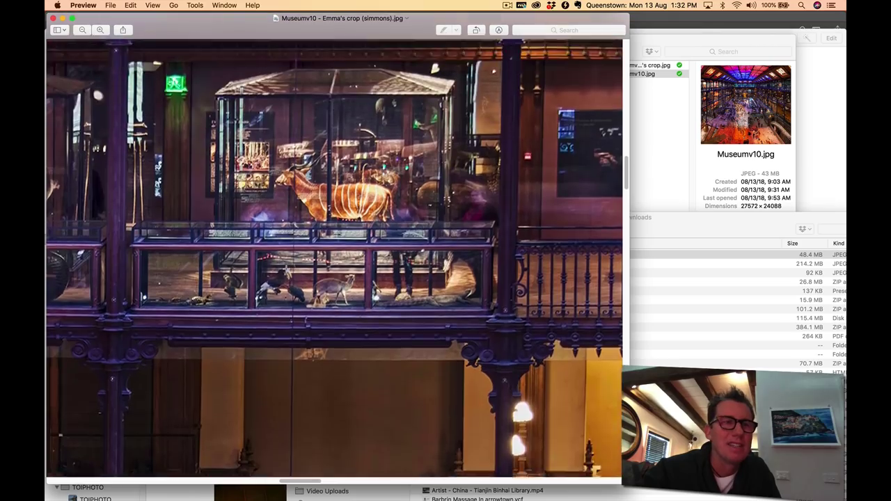
{"action": "scroll", "coordinate": [285, 268], "scroll_direction": "down", "scroll_amount": 10}
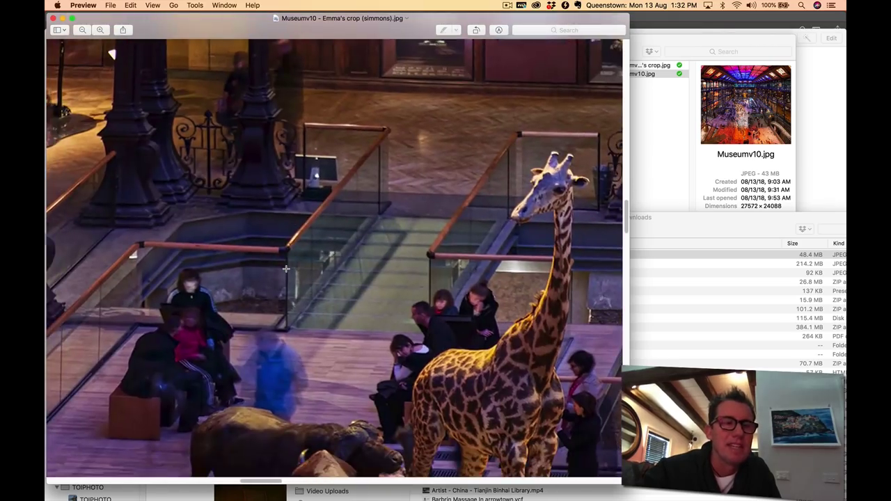
{"action": "scroll", "coordinate": [286, 268], "scroll_direction": "down", "scroll_amount": 10}
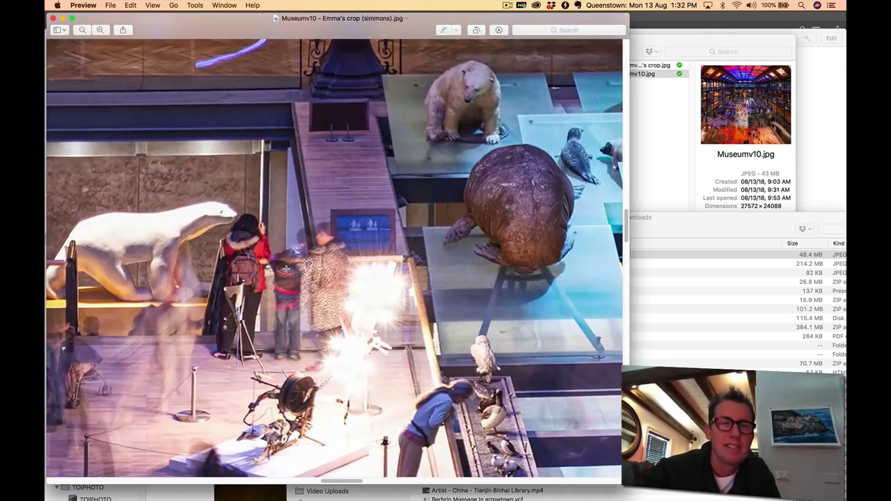
{"action": "scroll", "coordinate": [286, 268], "scroll_direction": "down", "scroll_amount": 5}
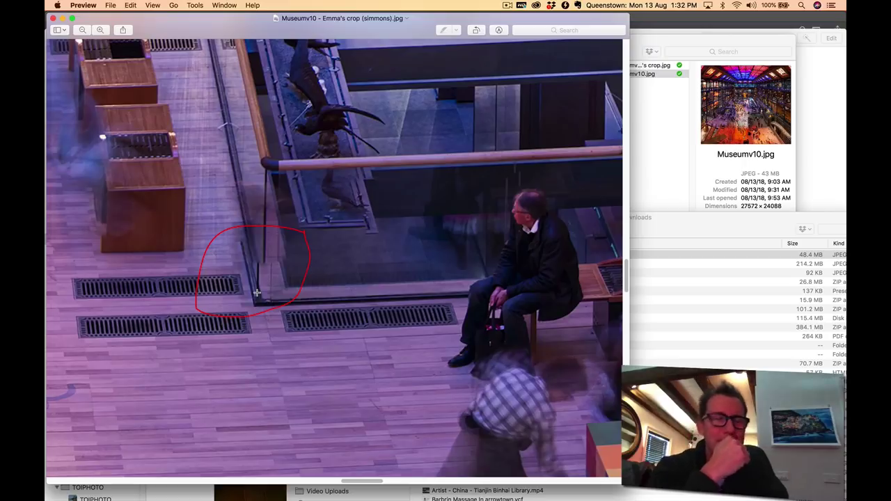
Pan across the rest of the cropped image, then close the Preview window.
{"action": "scroll", "coordinate": [257, 293], "scroll_direction": "down", "scroll_amount": 3}
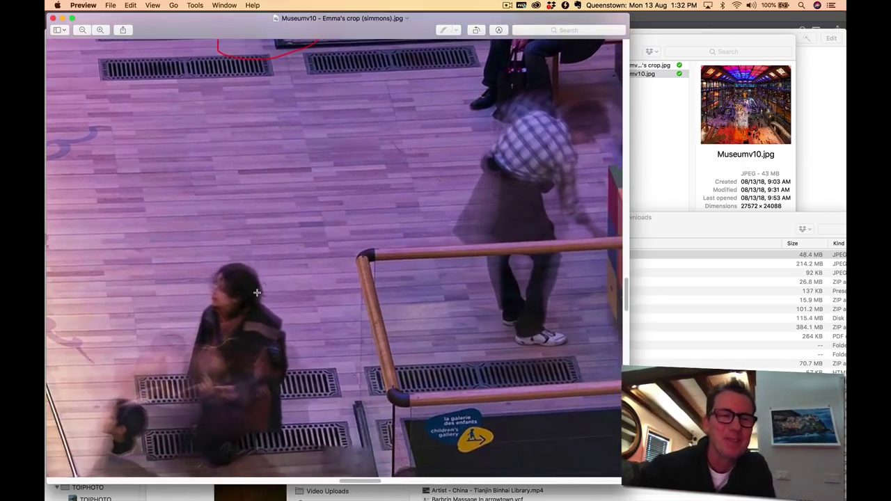
{"action": "scroll", "coordinate": [257, 293], "scroll_direction": "down", "scroll_amount": 10}
{"action": "scroll", "coordinate": [257, 293], "scroll_direction": "left", "scroll_amount": 5}
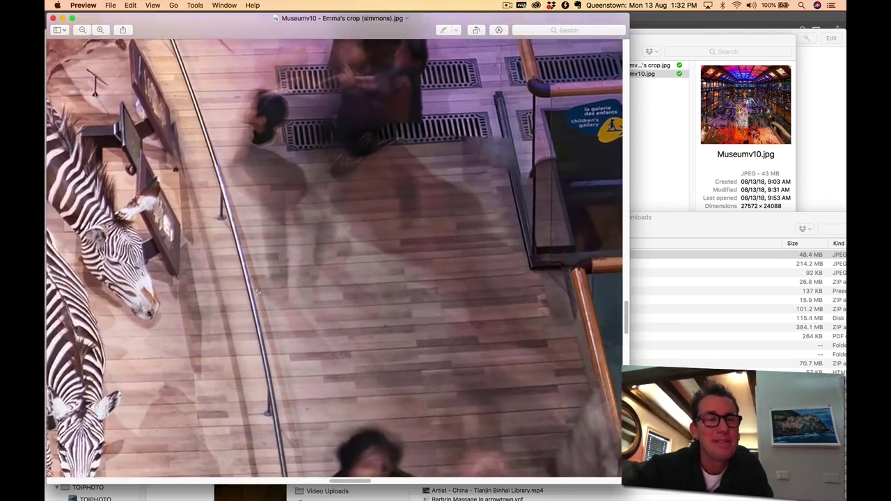
{"action": "scroll", "coordinate": [257, 293], "scroll_direction": "down", "scroll_amount": 10}
{"action": "scroll", "coordinate": [257, 293], "scroll_direction": "left", "scroll_amount": 5}
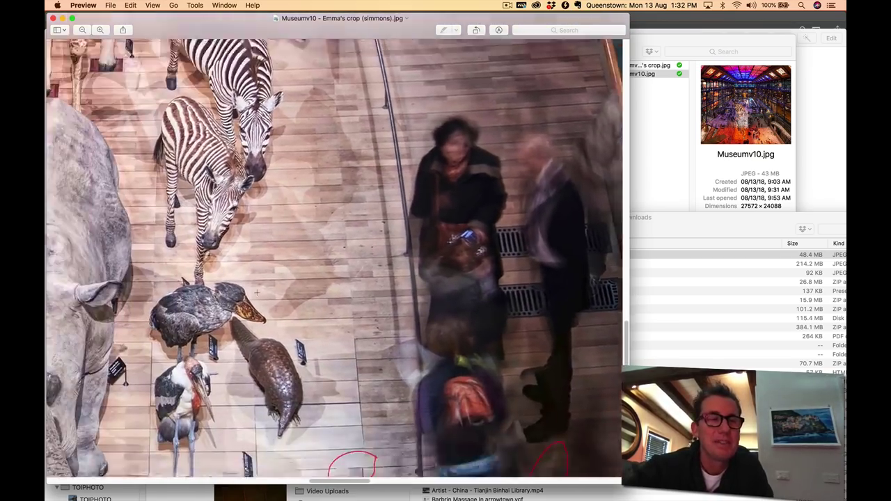
{"action": "scroll", "coordinate": [257, 294], "scroll_direction": "down", "scroll_amount": 5}
{"action": "scroll", "coordinate": [257, 293], "scroll_direction": "up", "scroll_amount": 3}
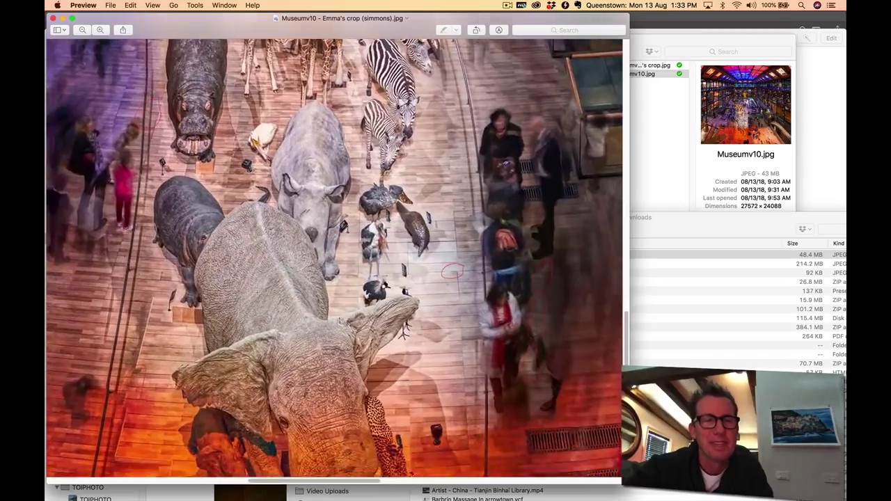
{"action": "scroll", "coordinate": [257, 293], "scroll_direction": "down", "scroll_amount": 10}
{"action": "scroll", "coordinate": [257, 293], "scroll_direction": "left", "scroll_amount": 5}
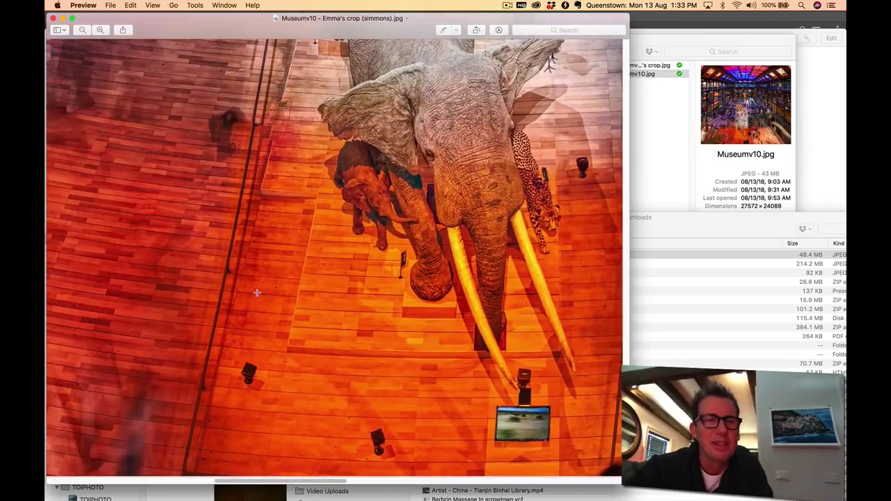
{"action": "scroll", "coordinate": [257, 293], "scroll_direction": "left", "scroll_amount": 3}
{"action": "scroll", "coordinate": [257, 293], "scroll_direction": "right", "scroll_amount": 10}
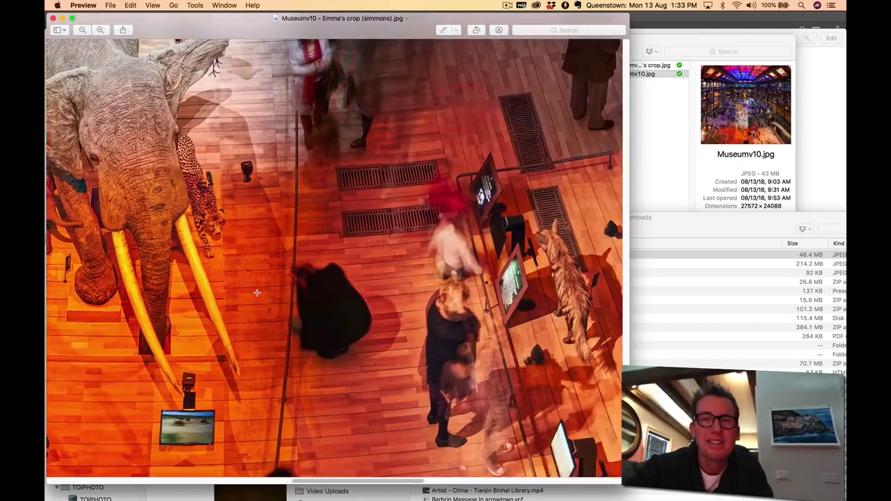
{"action": "scroll", "coordinate": [257, 293], "scroll_direction": "right", "scroll_amount": 5}
{"action": "scroll", "coordinate": [256, 293], "scroll_direction": "up", "scroll_amount": 10}
{"action": "scroll", "coordinate": [257, 293], "scroll_direction": "left", "scroll_amount": 3}
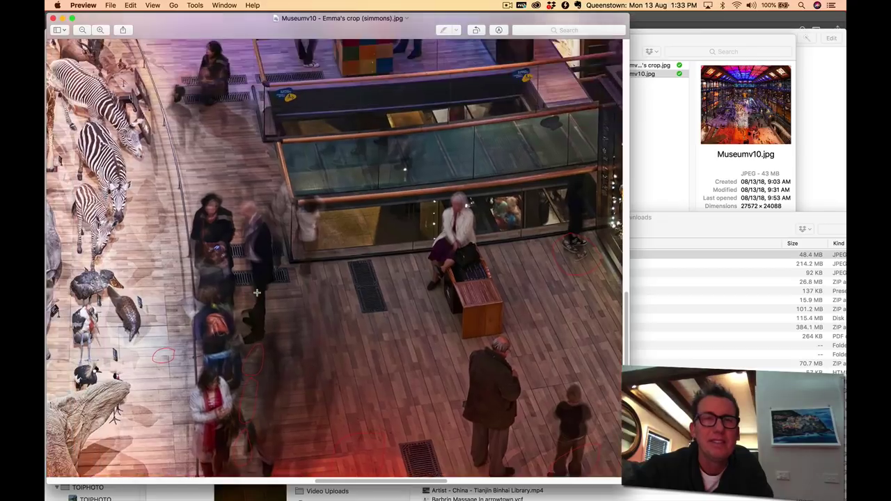
{"action": "scroll", "coordinate": [257, 293], "scroll_direction": "up", "scroll_amount": 15}
{"action": "scroll", "coordinate": [256, 293], "scroll_direction": "left", "scroll_amount": 5}
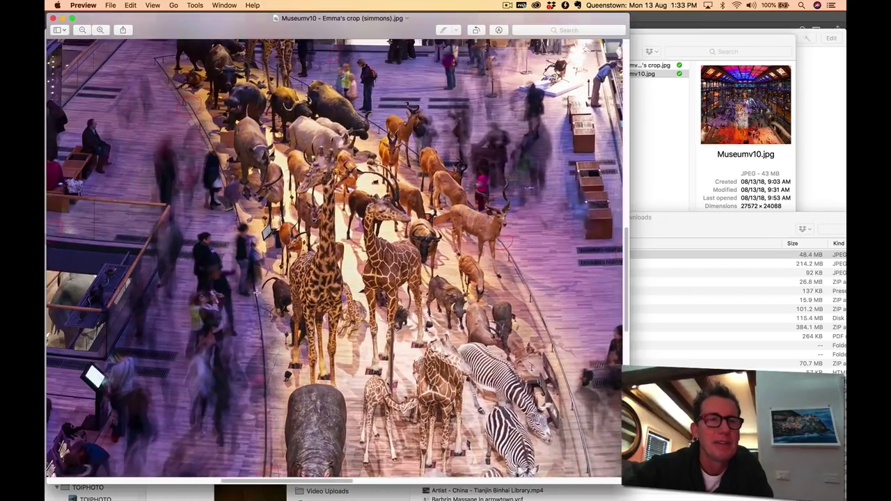
{"action": "scroll", "coordinate": [257, 293], "scroll_direction": "left", "scroll_amount": 5}
{"action": "scroll", "coordinate": [257, 293], "scroll_direction": "up", "scroll_amount": 2}
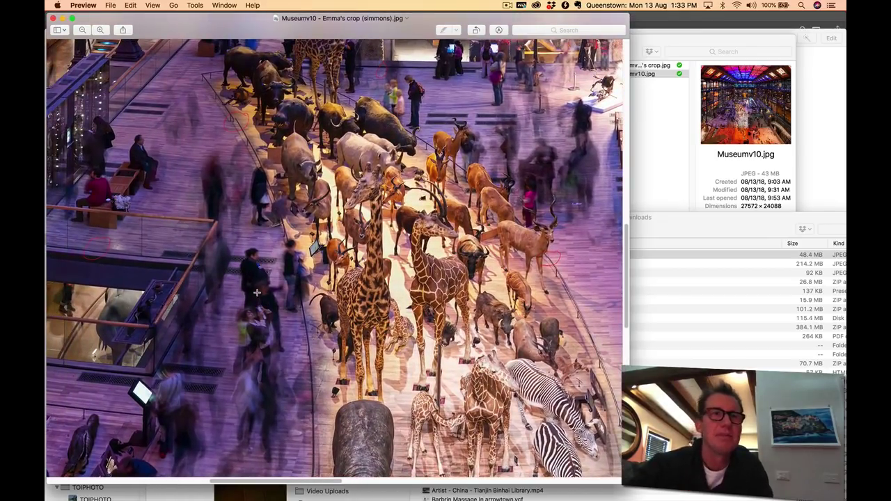
{"action": "left_click", "coordinate": [52, 20]}
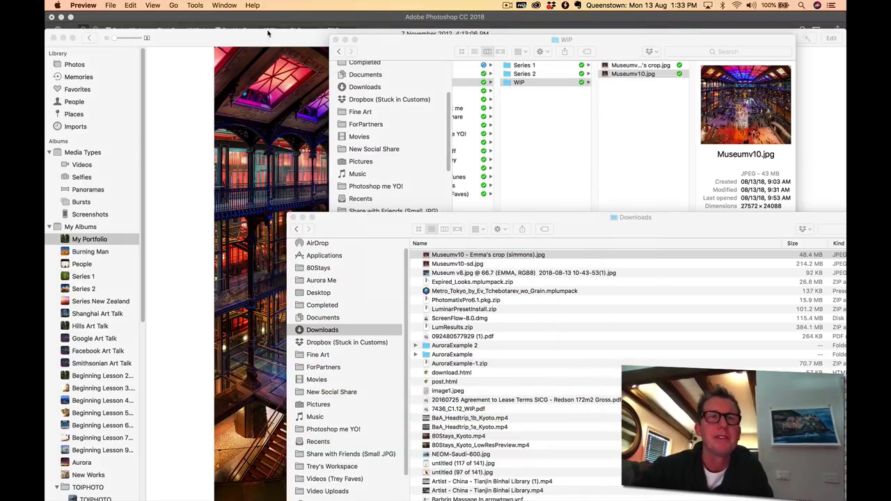
In Image Size, set the Museumv9 width to 290 cm (253.36 cm high, 300 ppi).
{"action": "left_click", "coordinate": [293, 19]}
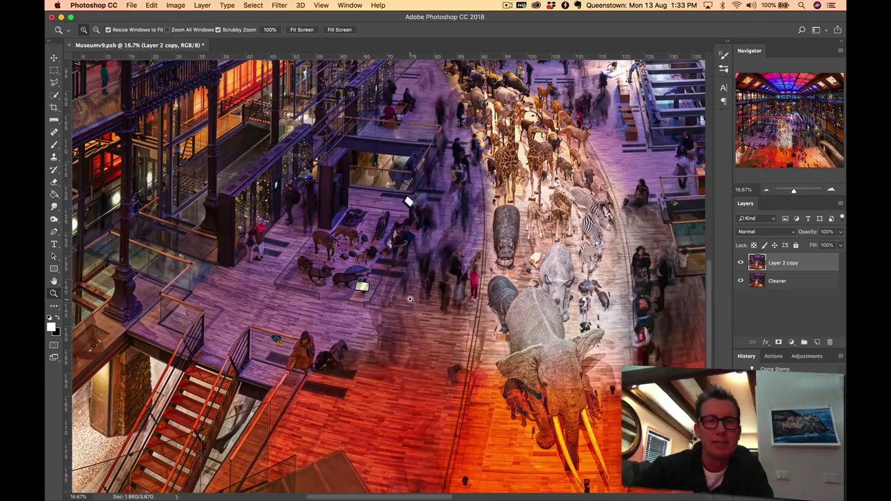
{"action": "scroll", "coordinate": [410, 299], "scroll_direction": "down", "scroll_amount": 6}
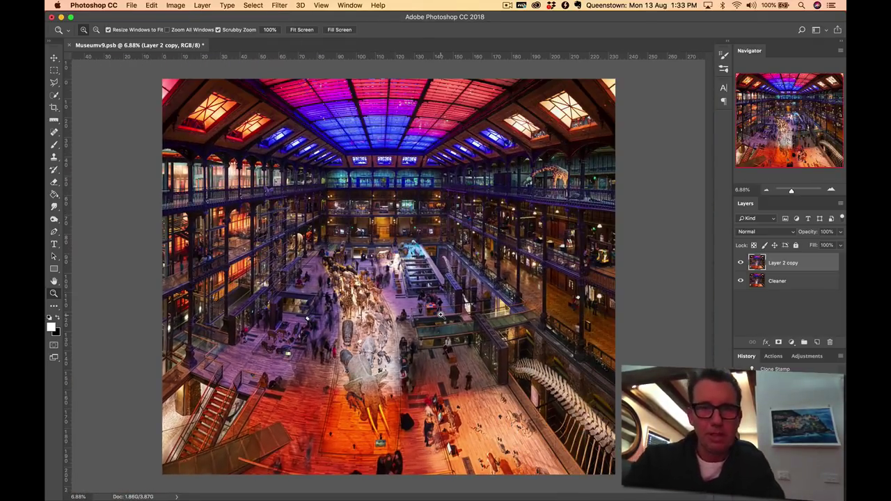
{"action": "key", "text": "super+alt+i"}
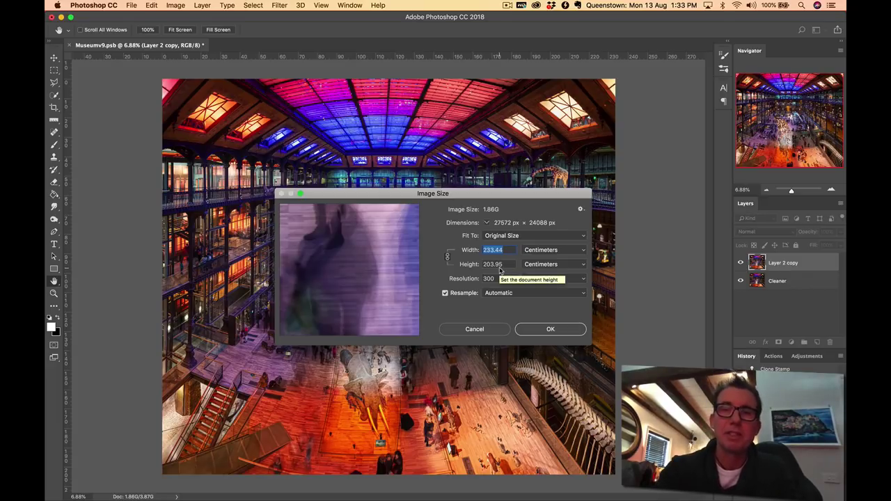
{"action": "type", "text": "290"}
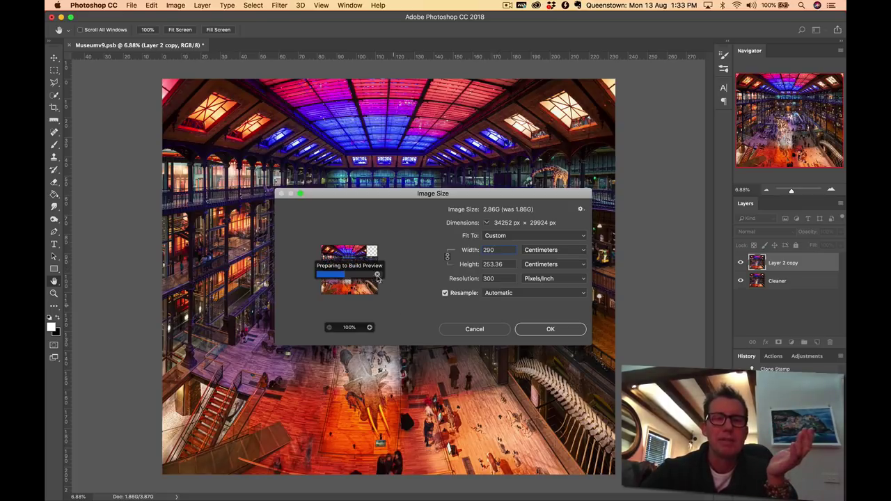
Apply the resize so Museumv9.psb becomes 290 cm wide at 34252 × 29924 px.
{"action": "left_click", "coordinate": [561, 330]}
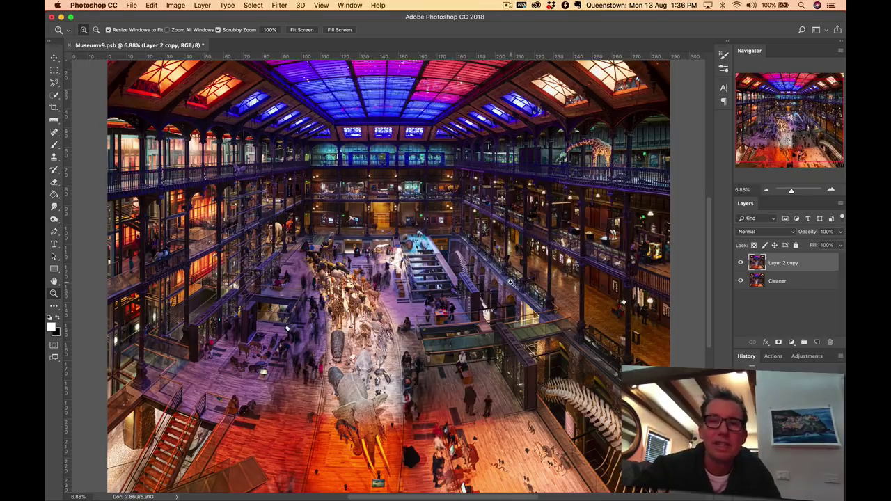
{"action": "left_click_drag", "start_coordinate": [429, 264], "coordinate": [507, 262]}
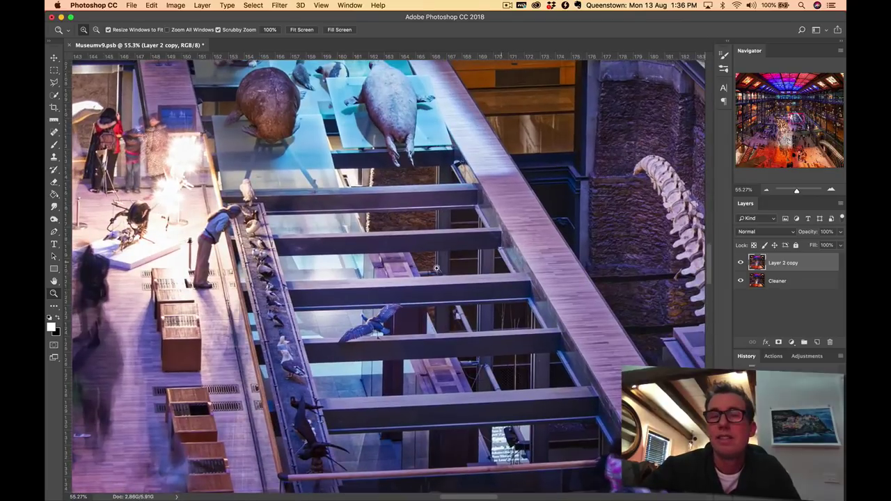
{"action": "scroll", "coordinate": [231, 301], "scroll_direction": "left", "scroll_amount": 5}
{"action": "scroll", "coordinate": [231, 302], "scroll_direction": "down", "scroll_amount": 2}
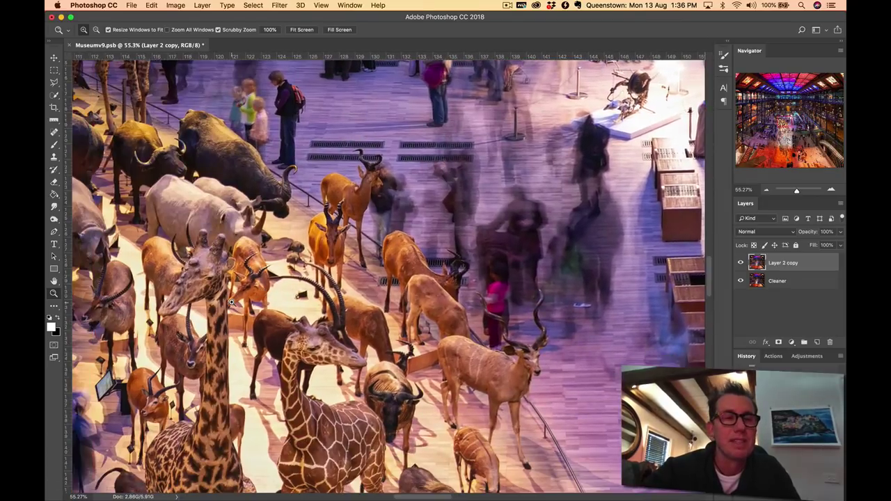
{"action": "scroll", "coordinate": [231, 302], "scroll_direction": "down", "scroll_amount": 8}
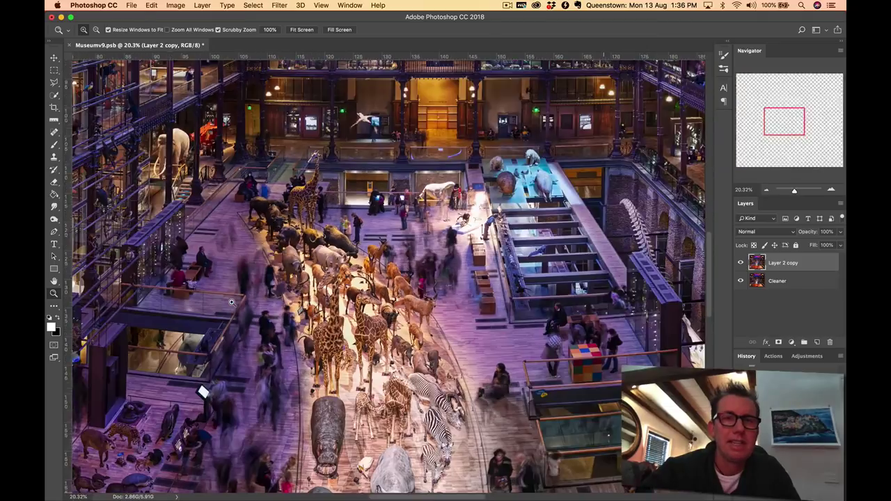
{"action": "scroll", "coordinate": [231, 301], "scroll_direction": "down", "scroll_amount": 3}
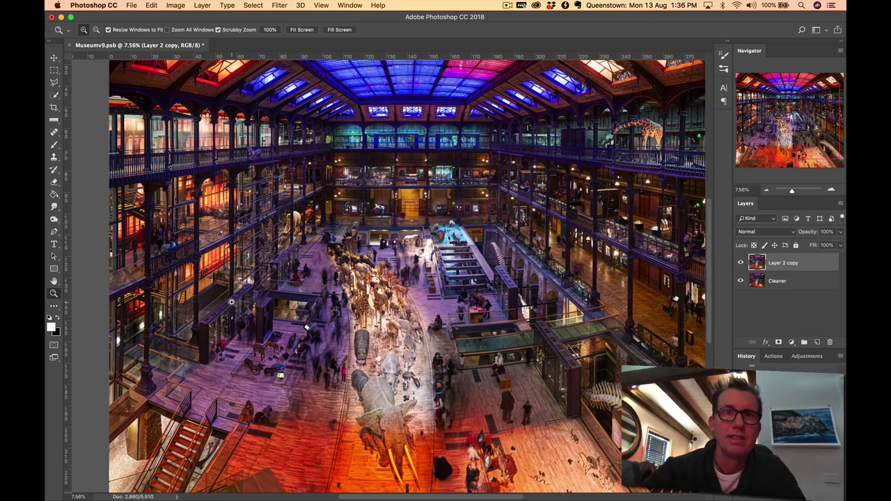
{"action": "left_click", "coordinate": [831, 190]}
{"action": "left_click", "coordinate": [831, 191]}
{"action": "left_click", "coordinate": [832, 191]}
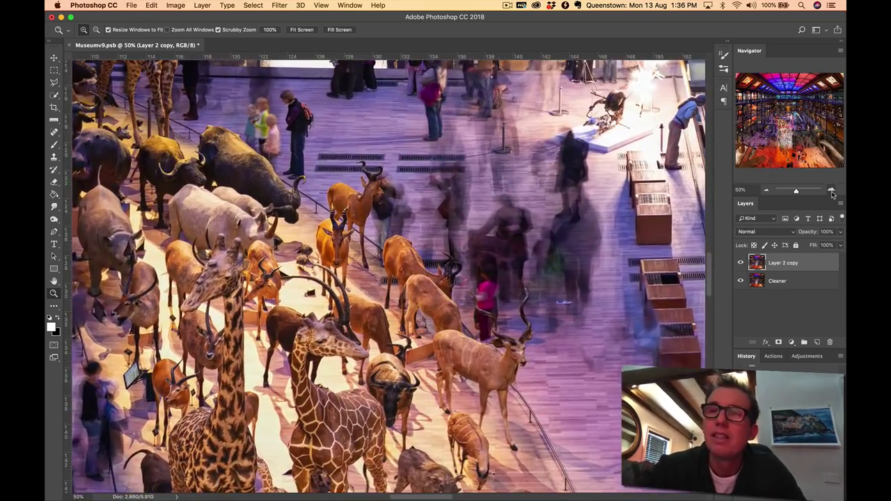
{"action": "left_click", "coordinate": [831, 191]}
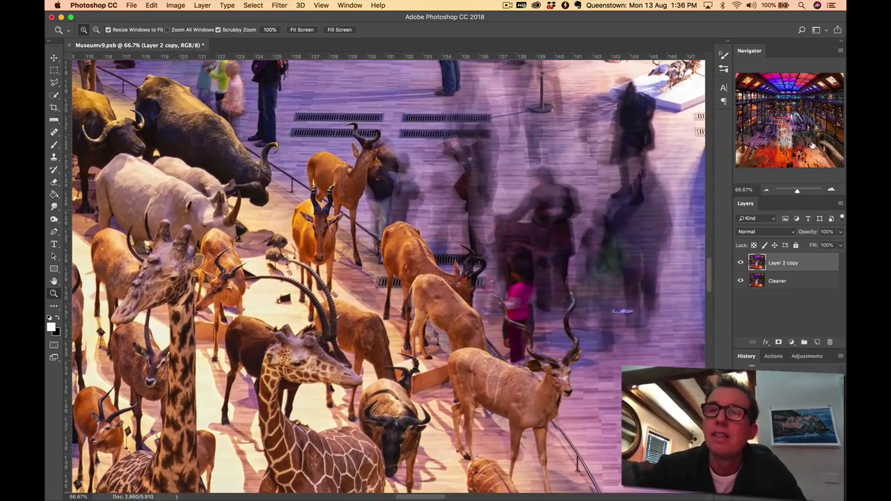
{"action": "left_click", "coordinate": [766, 189]}
{"action": "left_click_drag", "start_coordinate": [784, 123], "coordinate": [745, 121]}
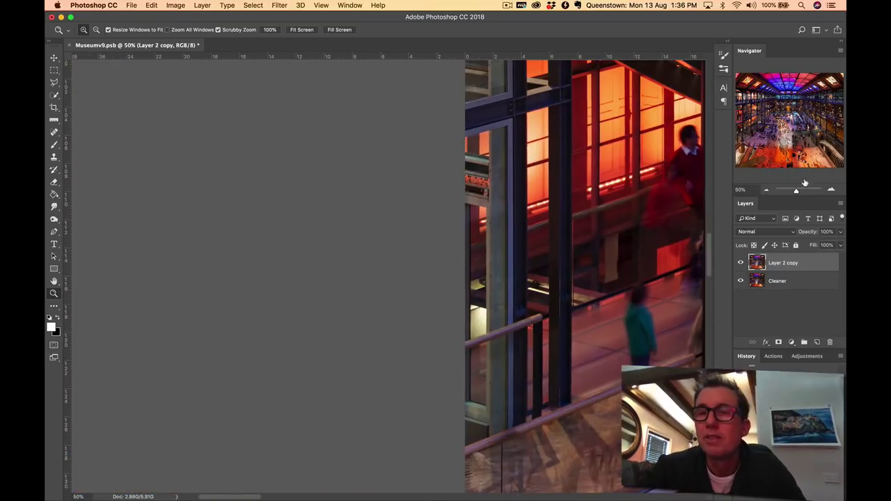
{"action": "left_click", "coordinate": [832, 190]}
{"action": "left_click", "coordinate": [832, 190]}
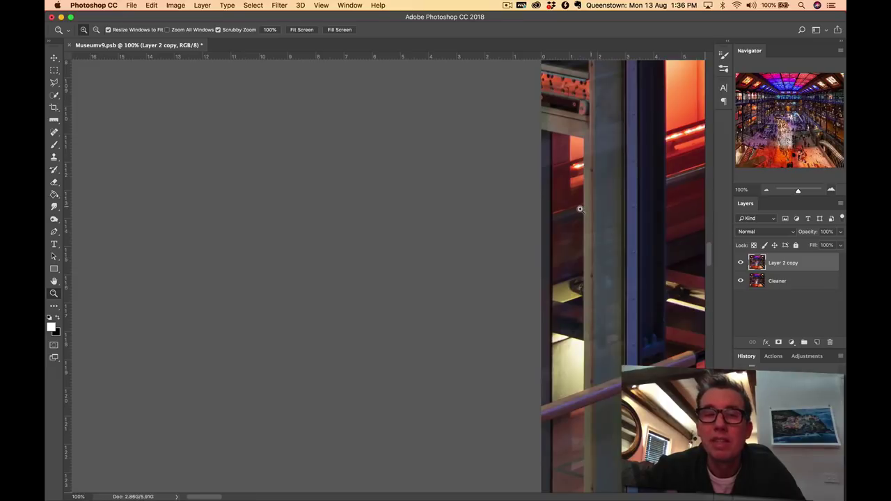
{"action": "left_click_drag", "start_coordinate": [834, 131], "coordinate": [832, 125]}
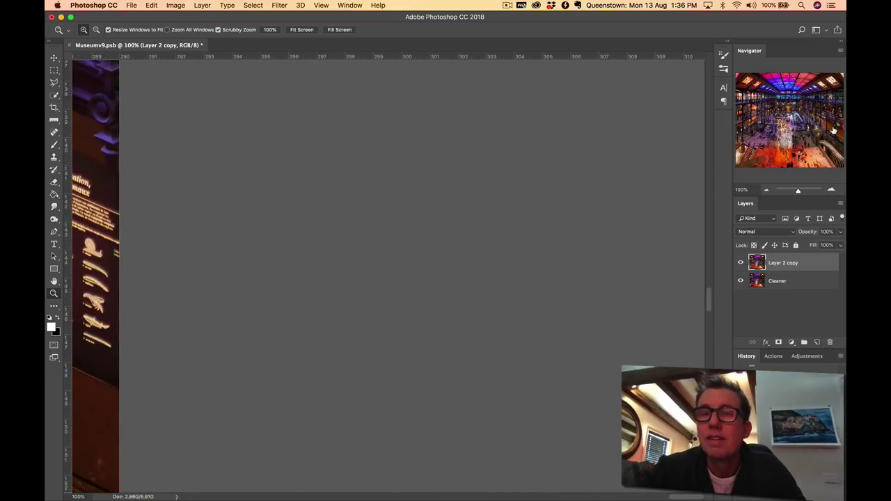
{"action": "scroll", "coordinate": [408, 322], "scroll_direction": "left", "scroll_amount": 5}
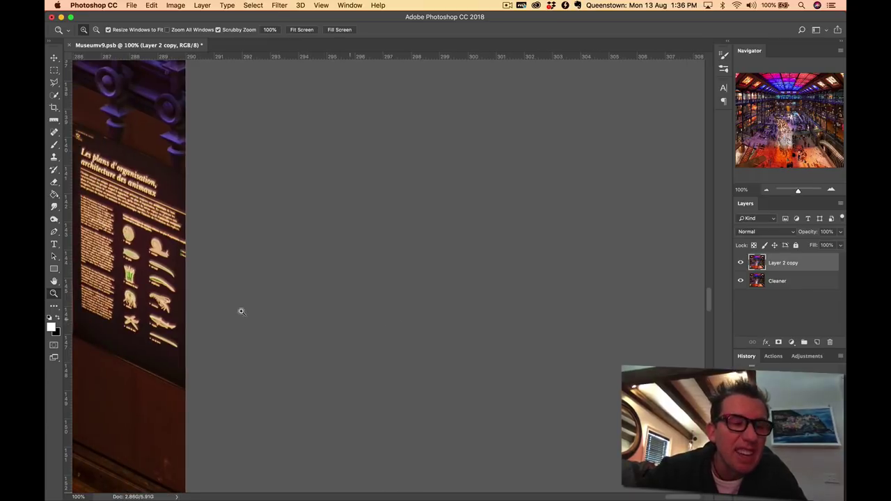
{"action": "scroll", "coordinate": [210, 312], "scroll_direction": "left", "scroll_amount": 2}
{"action": "scroll", "coordinate": [210, 312], "scroll_direction": "left", "scroll_amount": 1}
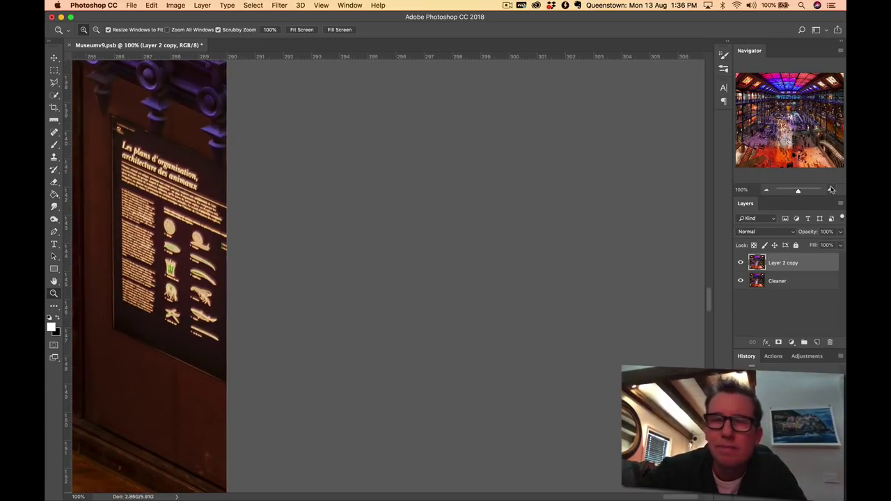
{"action": "left_click", "coordinate": [831, 190]}
{"action": "left_click", "coordinate": [589, 297]}
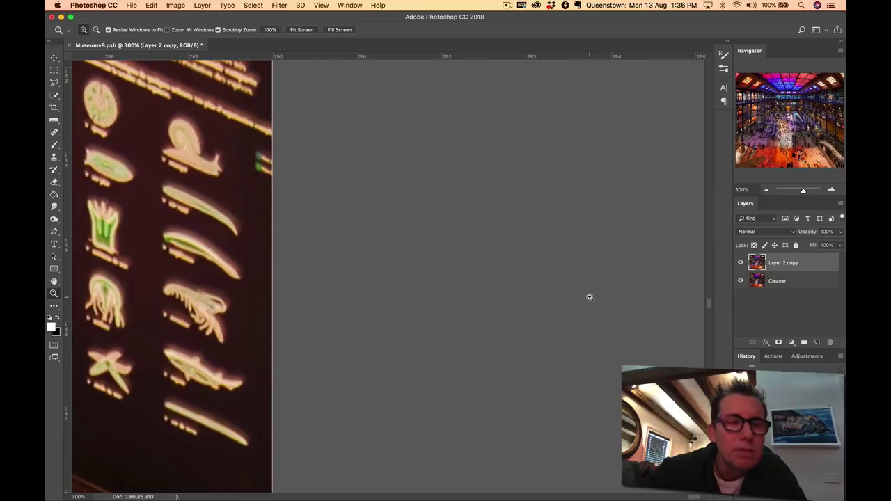
{"action": "left_click", "coordinate": [765, 192]}
{"action": "left_click", "coordinate": [765, 192]}
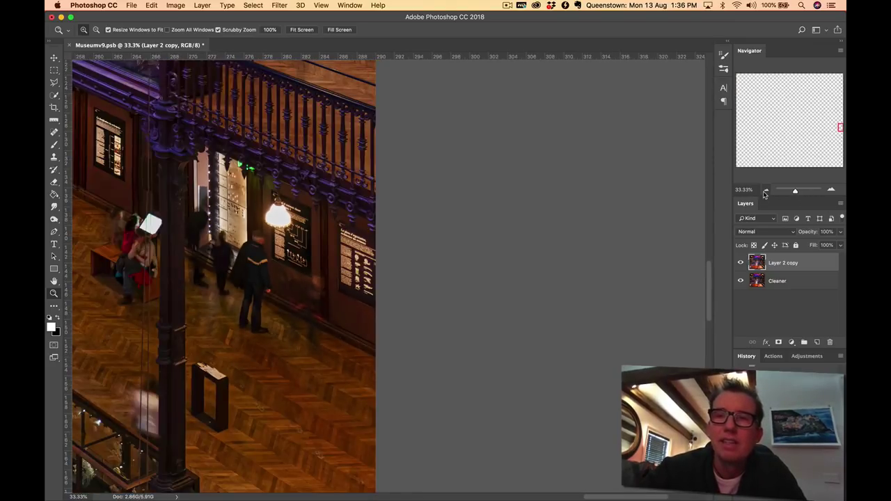
{"action": "left_click", "coordinate": [765, 192]}
{"action": "left_click", "coordinate": [765, 192]}
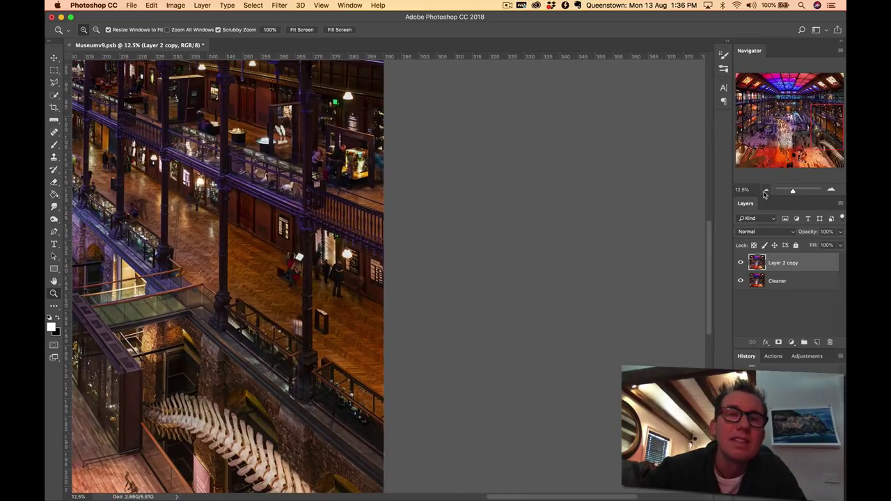
{"action": "left_click", "coordinate": [766, 192]}
{"action": "left_click", "coordinate": [765, 192]}
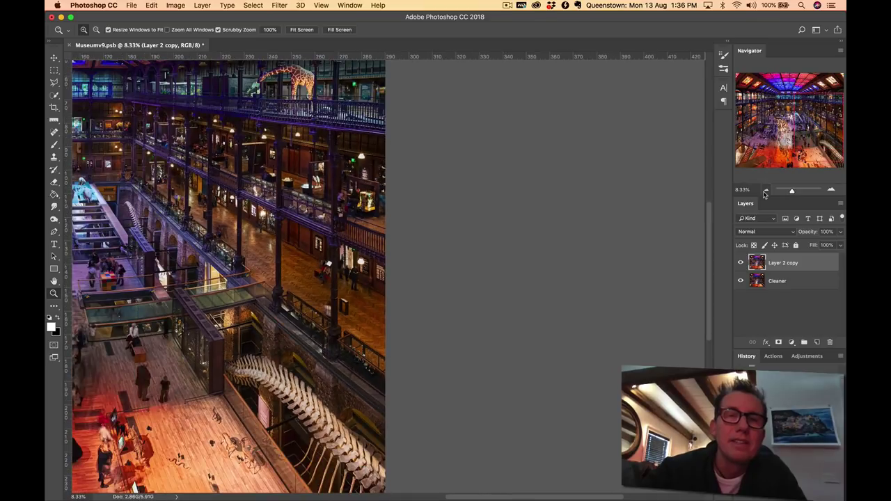
{"action": "left_click", "coordinate": [765, 192]}
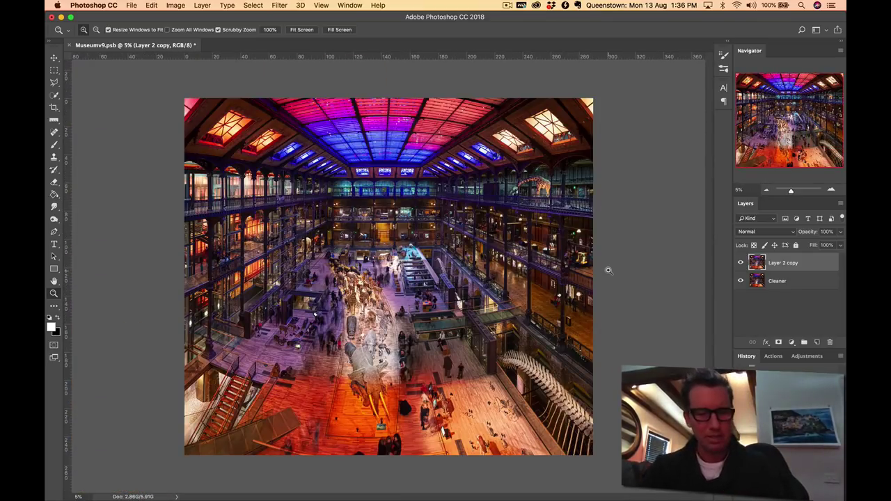
Set Canvas Size to 288 cm wide by 229 cm high and accept the clipping.
{"action": "key", "text": "super+alt+c"}
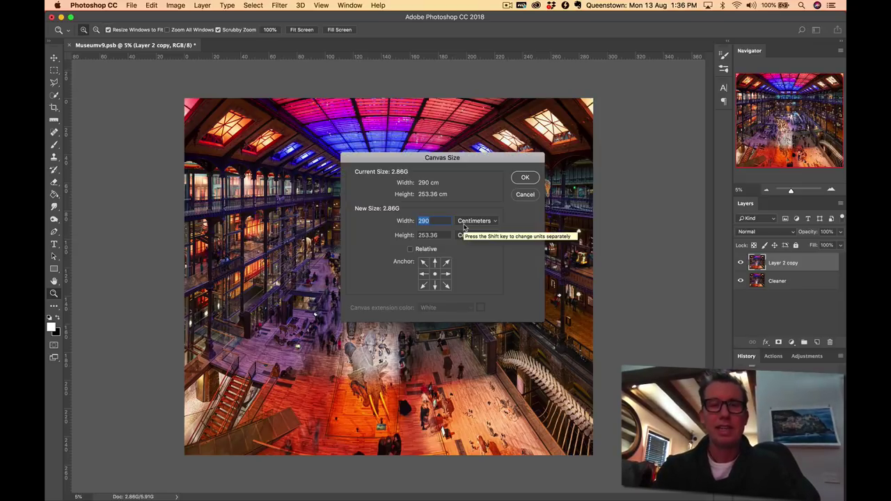
{"action": "key", "text": "BackSpace"}
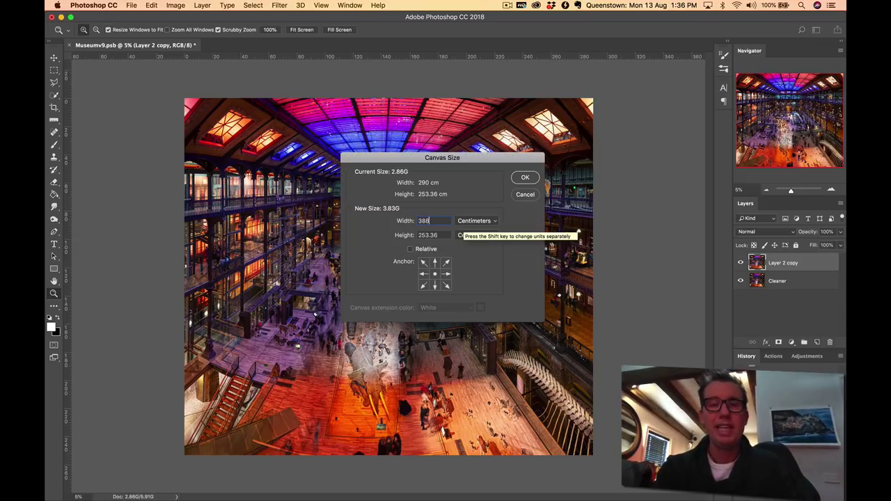
{"action": "type", "text": "288"}
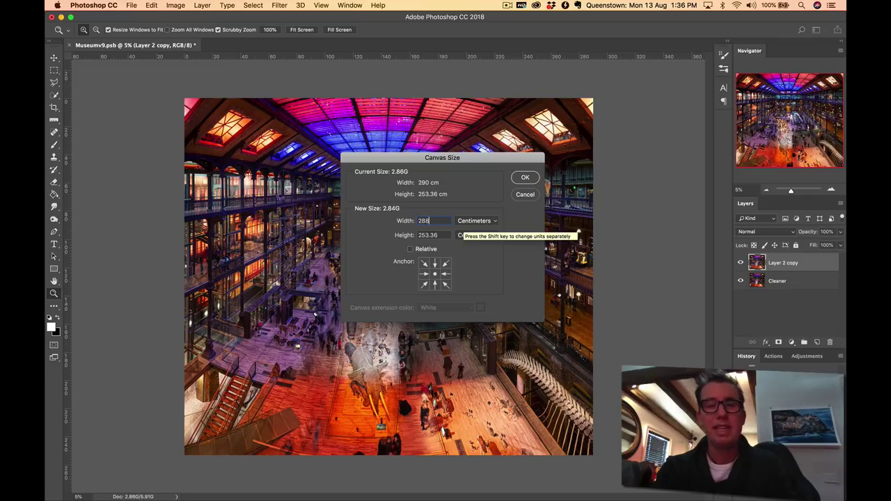
{"action": "key", "text": "Tab"}
{"action": "type", "text": "229"}
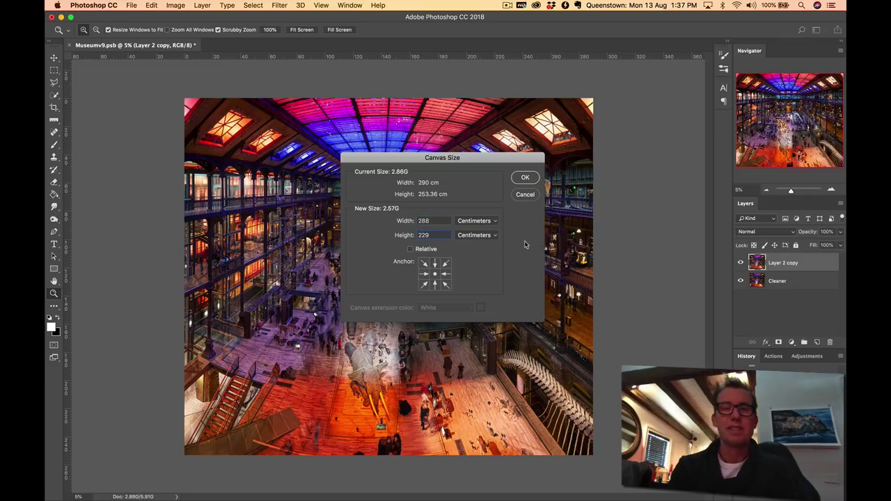
{"action": "left_click", "coordinate": [525, 178]}
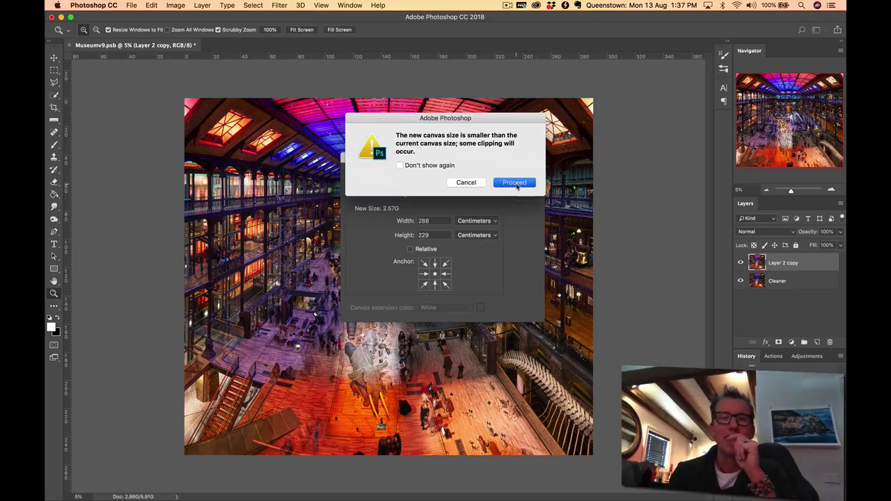
{"action": "key", "text": "Return"}
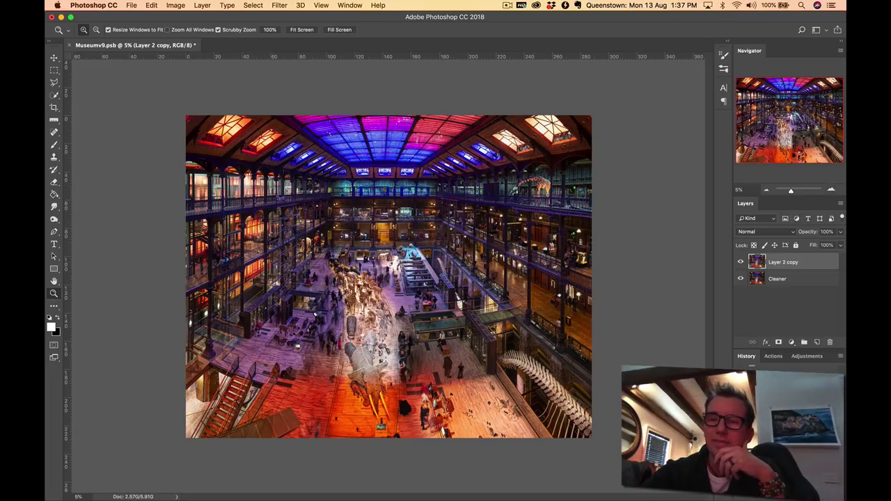
{"action": "key", "text": "ctrl+z"}
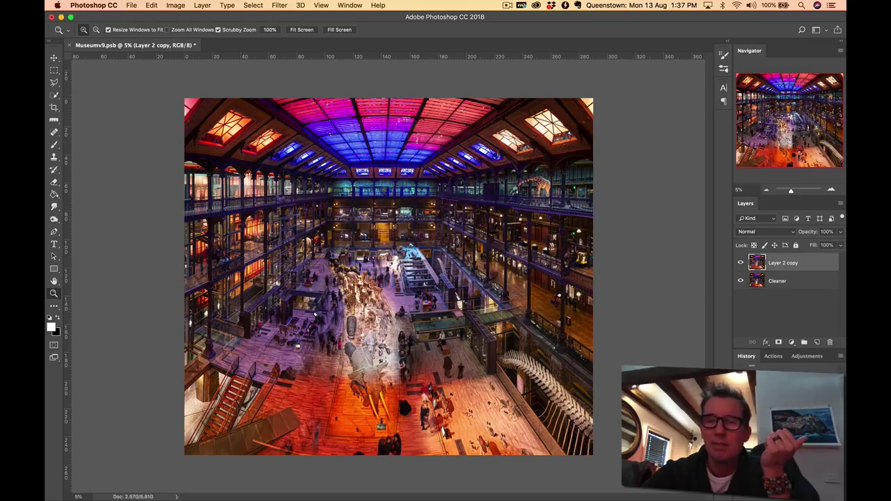
{"action": "key", "text": "ctrl+z"}
{"action": "key", "text": "ctrl+z"}
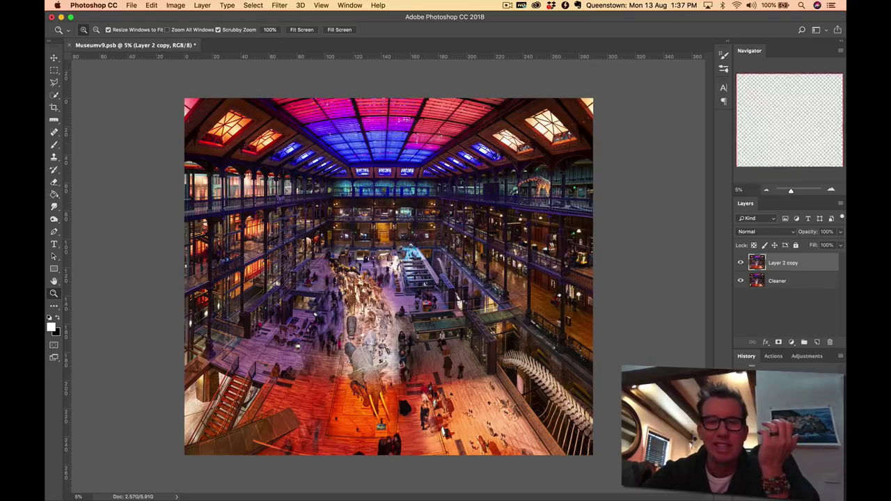
{"action": "key", "text": "ctrl+z"}
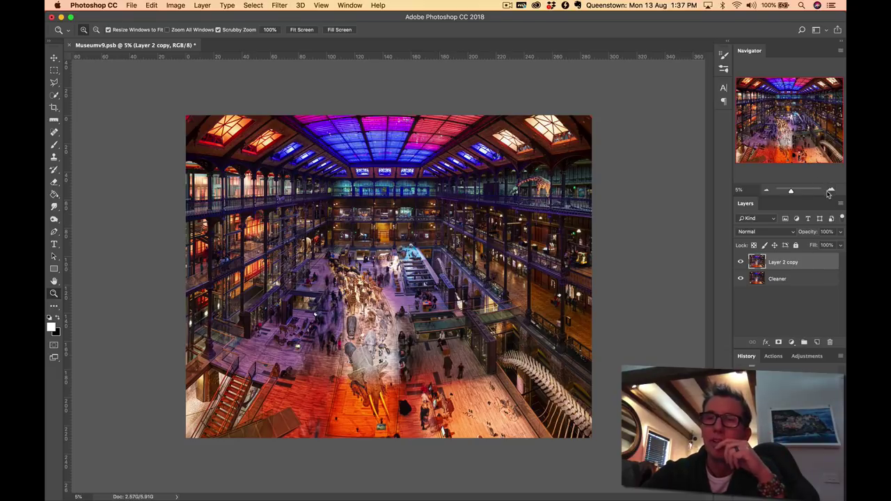
{"action": "left_click", "coordinate": [830, 192]}
{"action": "left_click", "coordinate": [830, 192]}
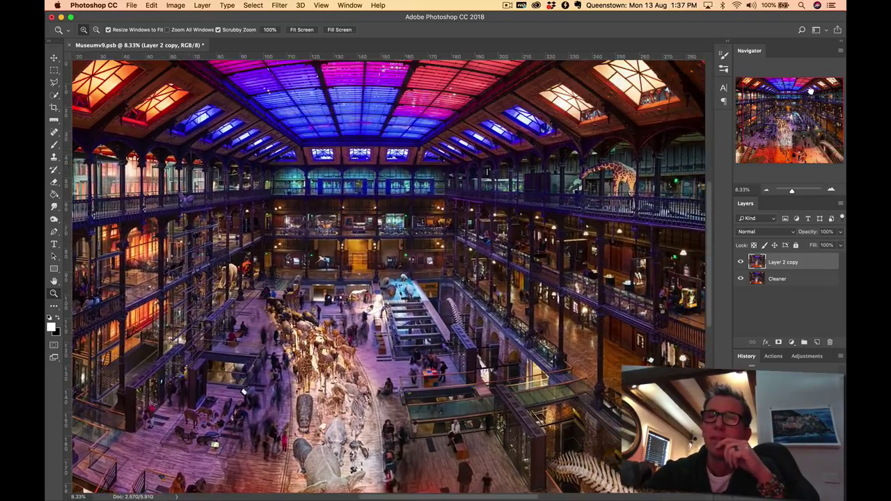
{"action": "left_click", "coordinate": [766, 190]}
{"action": "left_click", "coordinate": [766, 190]}
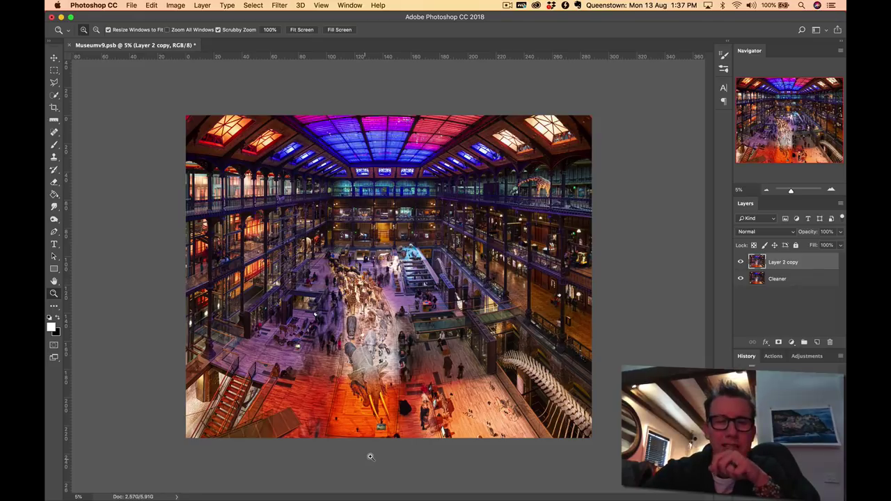
{"action": "left_click_drag", "start_coordinate": [393, 442], "coordinate": [453, 429]}
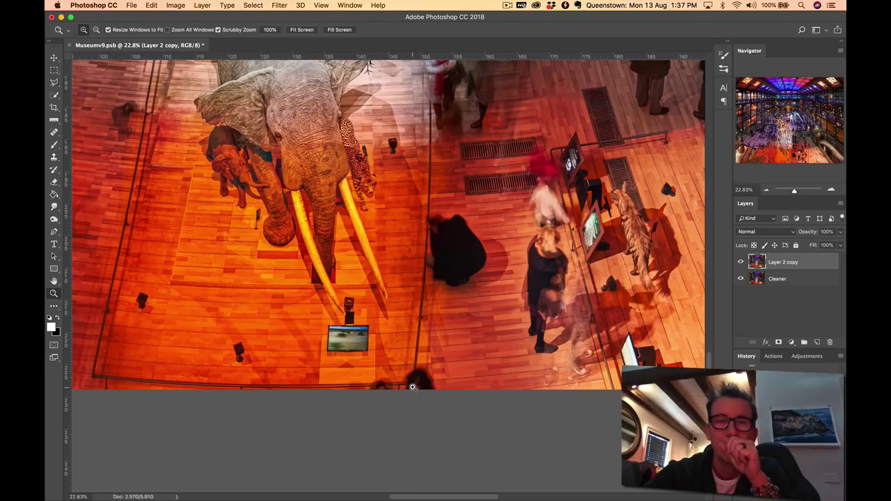
{"action": "scroll", "coordinate": [412, 387], "scroll_direction": "up", "scroll_amount": 5}
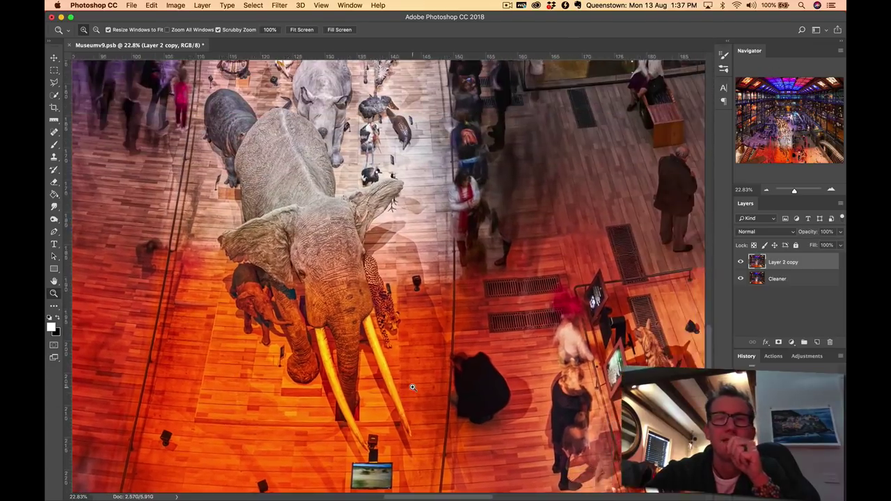
{"action": "scroll", "coordinate": [412, 387], "scroll_direction": "up", "scroll_amount": 10}
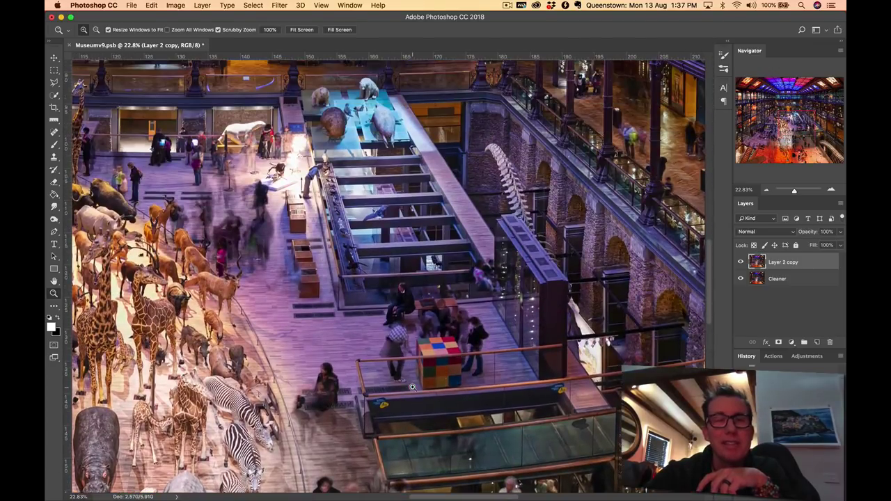
{"action": "scroll", "coordinate": [412, 387], "scroll_direction": "left", "scroll_amount": 10}
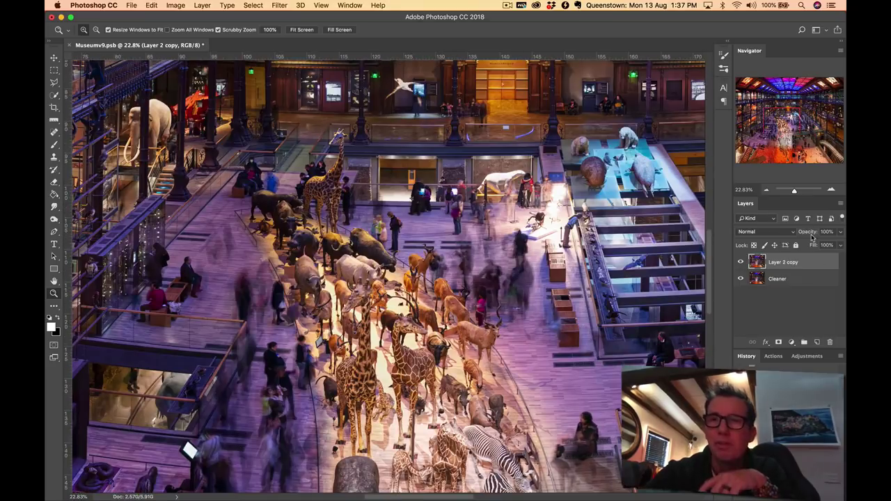
{"action": "left_click", "coordinate": [768, 190]}
{"action": "left_click", "coordinate": [768, 191]}
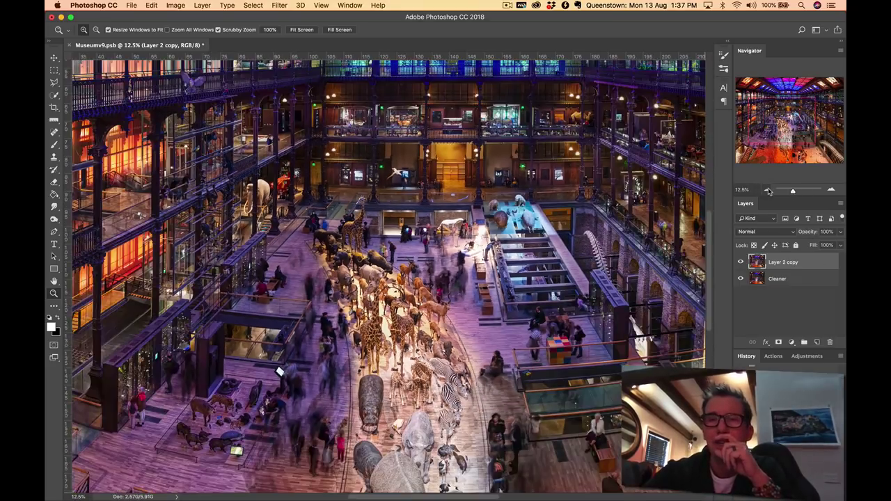
{"action": "left_click", "coordinate": [768, 191]}
{"action": "left_click", "coordinate": [767, 191]}
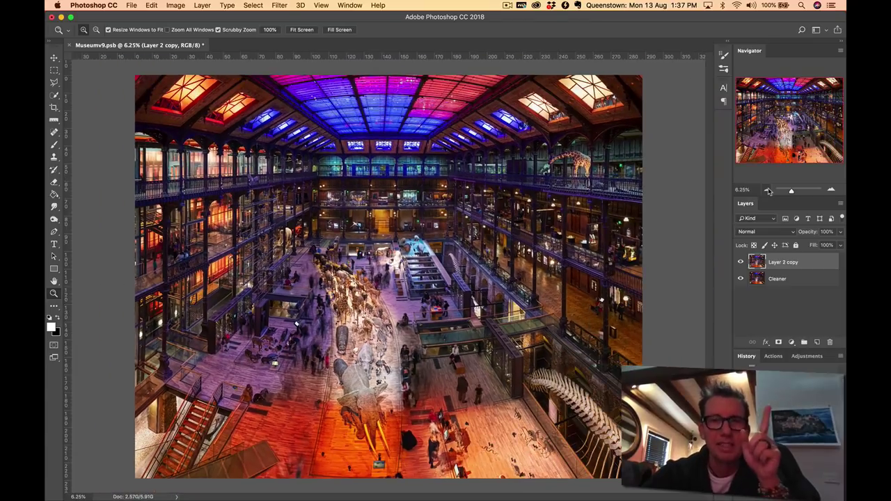